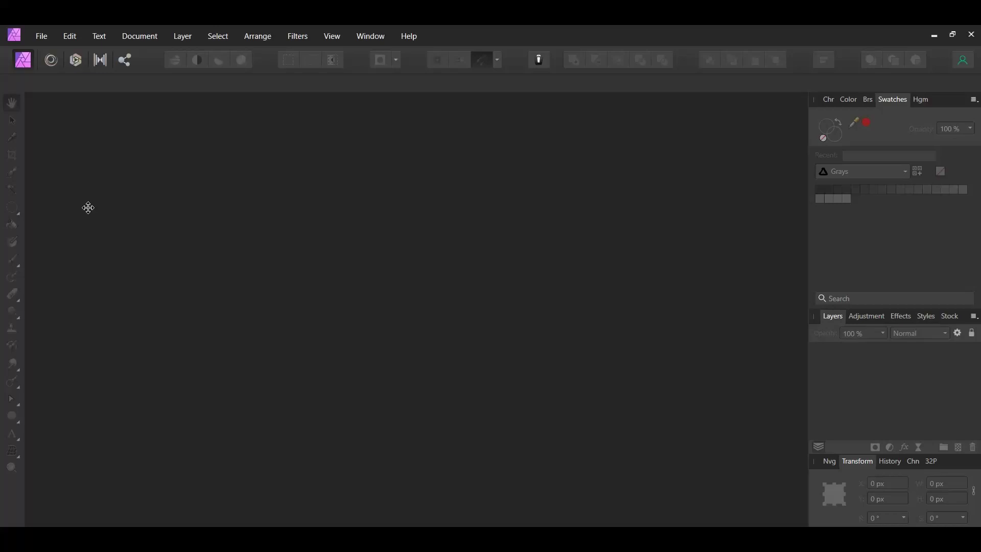
# Open pexels-ali-pazani-2752045.jpg, duplicate its Background layer and keep only the copy visible.
pyautogui.click(42, 37)
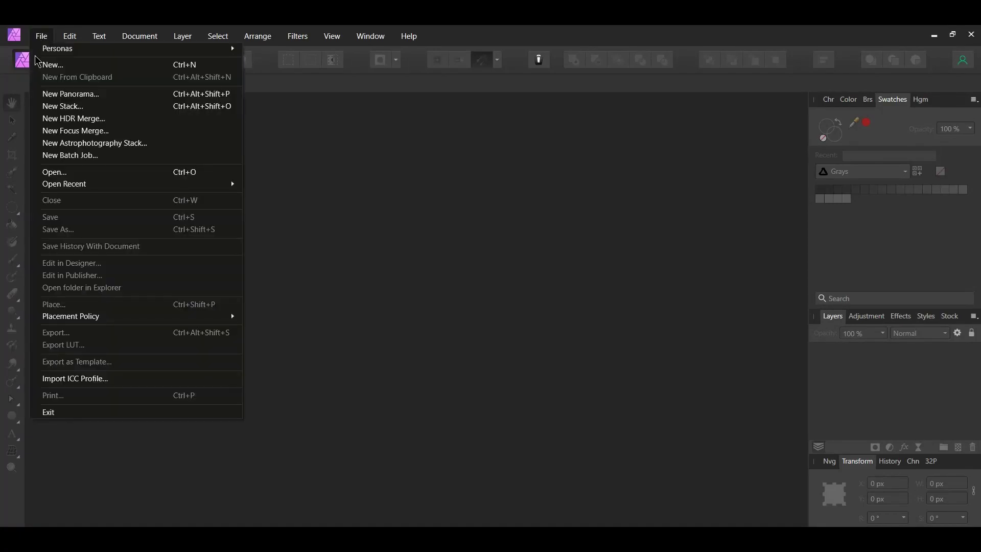
pyautogui.click(63, 171)
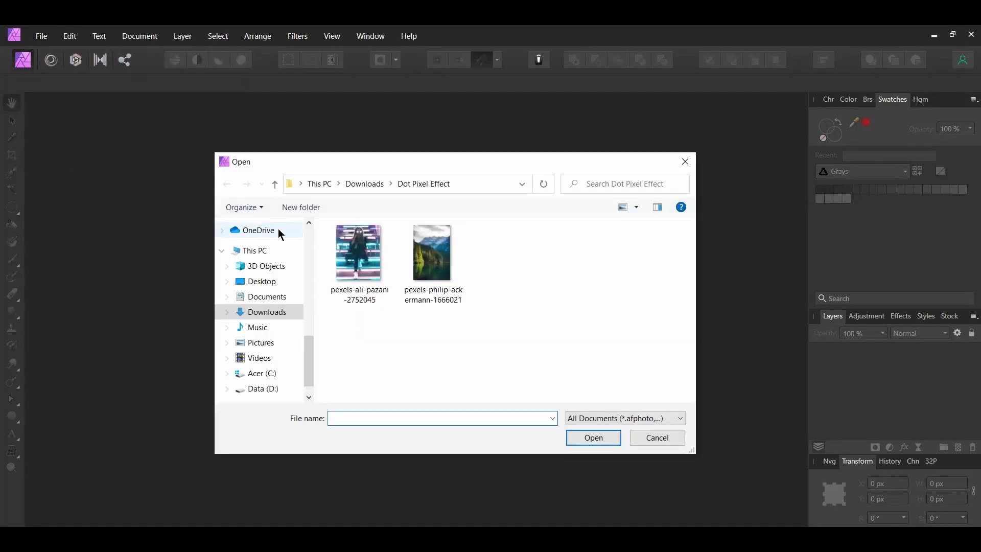
pyautogui.click(358, 253)
pyautogui.click(588, 439)
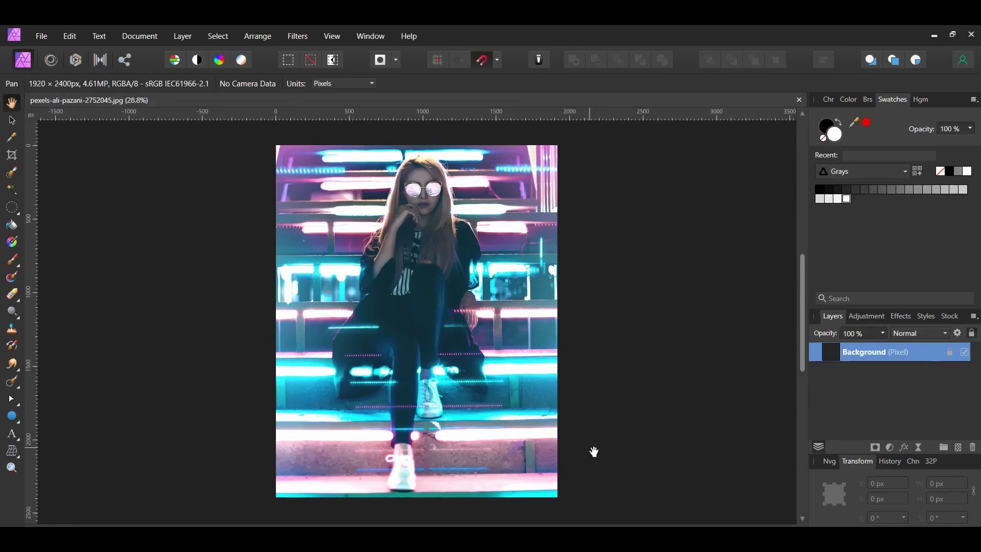
pyautogui.hotkey('ctrl', 'j')
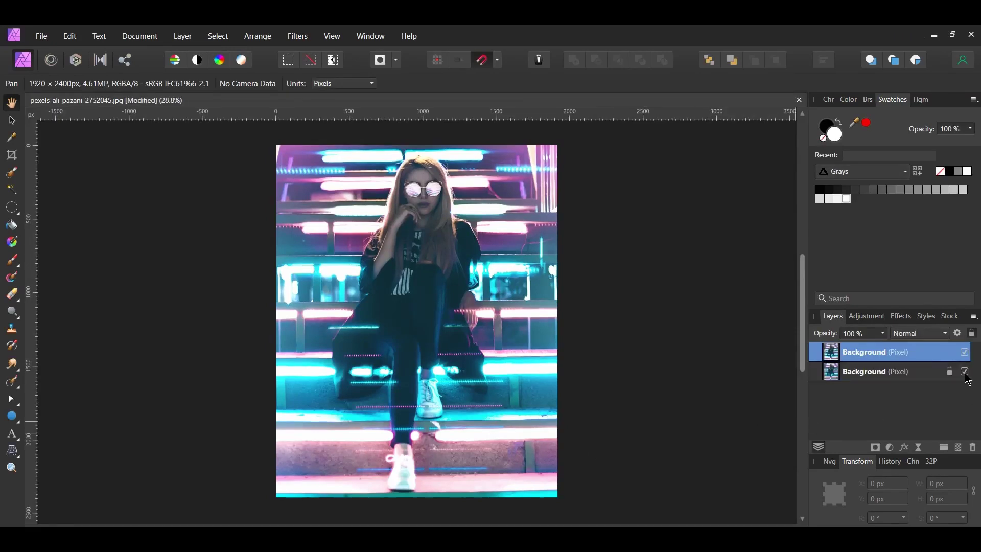
pyautogui.press('v')
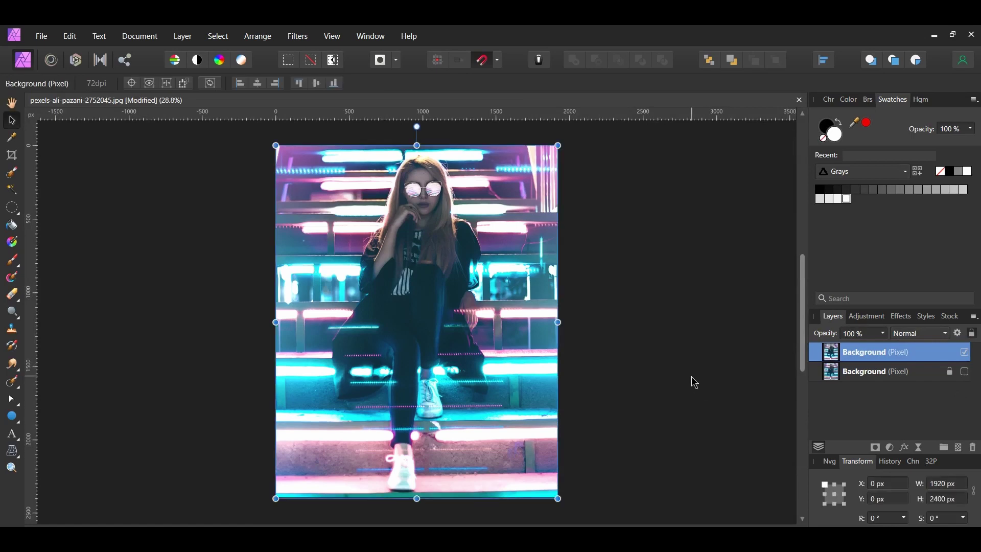
# Apply Filters > Distort > Pixelate to the duplicate portrait layer at Quantization 18.
pyautogui.click(301, 34)
pyautogui.moveTo(316, 71)
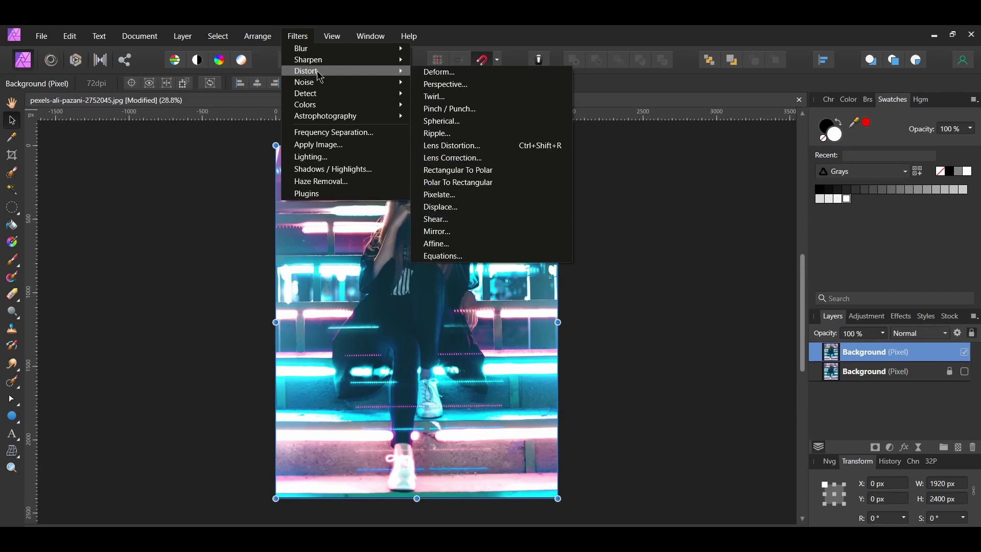
pyautogui.click(459, 194)
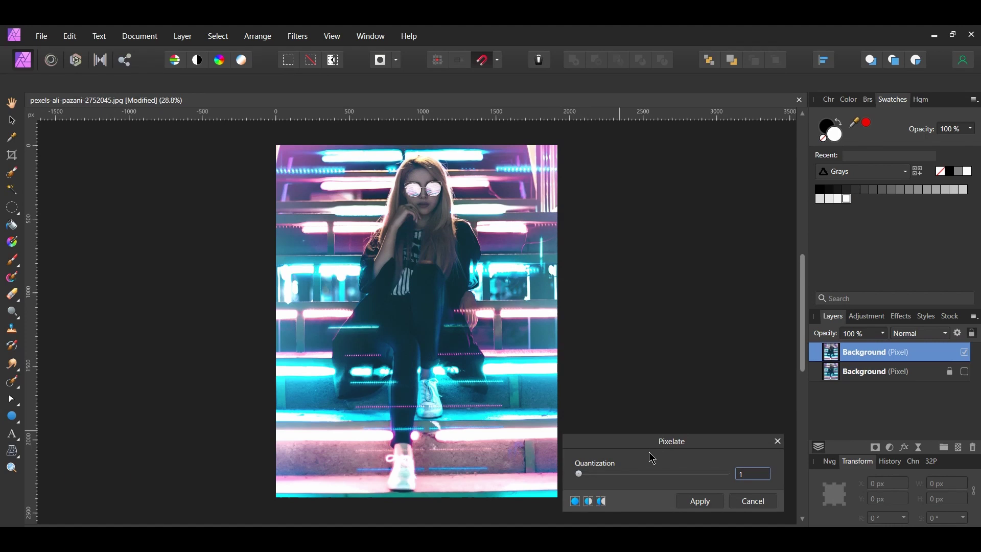
pyautogui.click(755, 477)
pyautogui.write('18')
pyautogui.press('Return')
pyautogui.moveTo(581, 475); pyautogui.dragTo(592, 484)
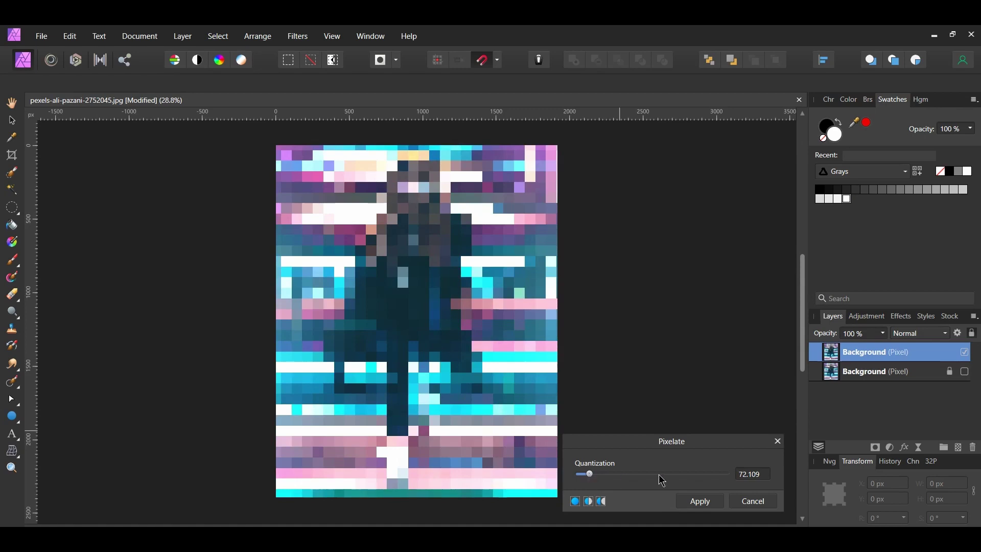
pyautogui.doubleClick(747, 475)
pyautogui.write('18')
pyautogui.press('Return')
pyautogui.click(690, 507)
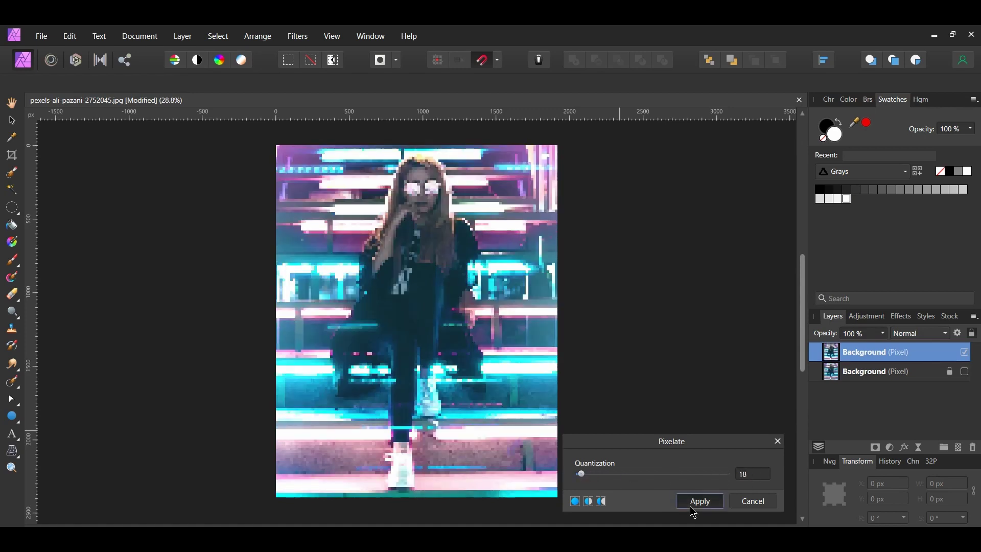
# Create a new document with page width 18 px and page height 18 px.
pyautogui.click(42, 36)
pyautogui.press('Escape')
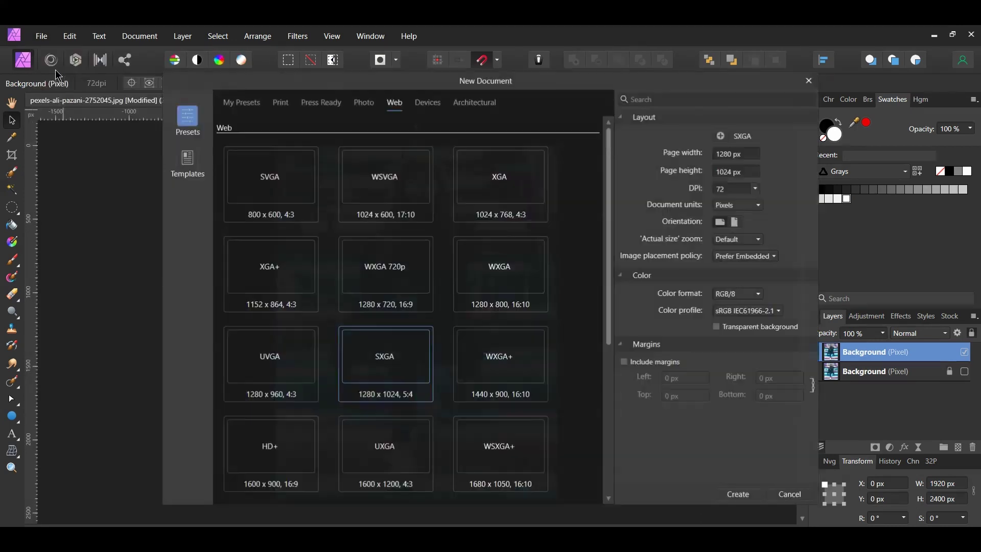
pyautogui.click(746, 153)
pyautogui.write('18')
pyautogui.click(746, 170)
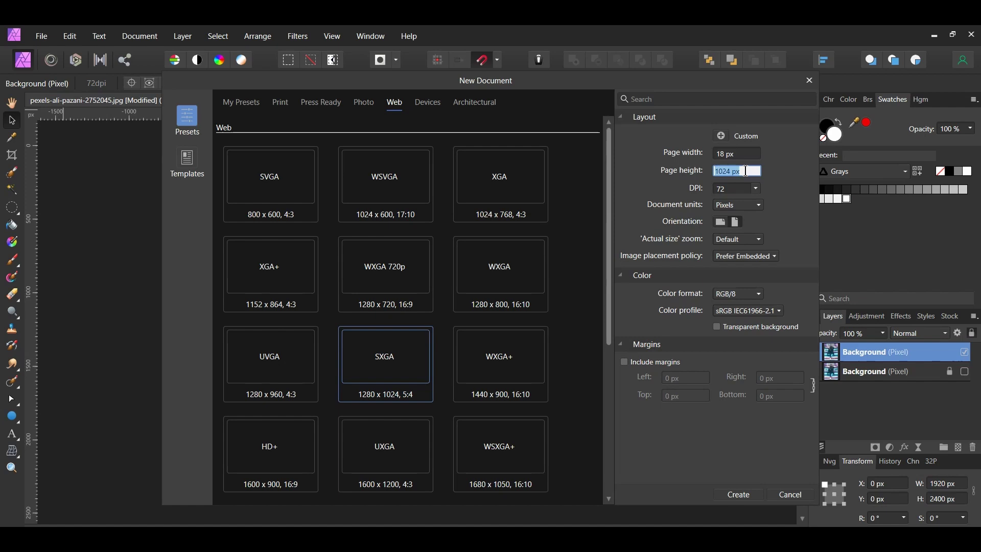
pyautogui.write('18')
pyautogui.press('Return')
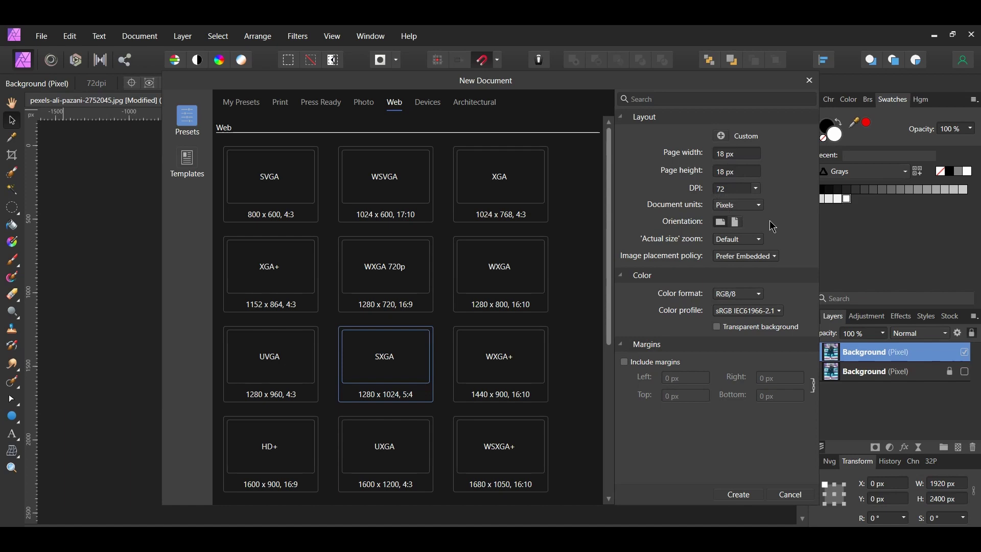
pyautogui.click(736, 495)
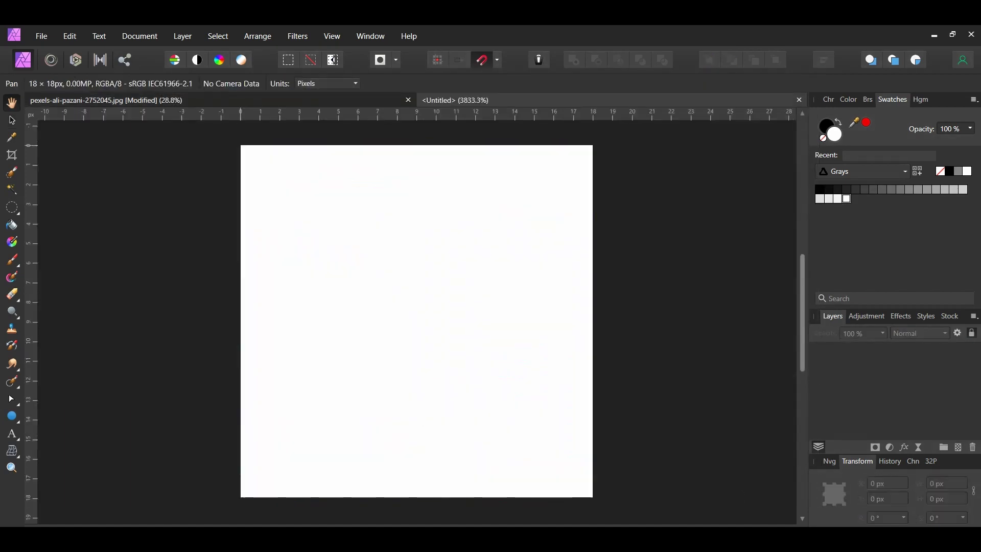
# Flood-fill the tile white, then fill its corners outside a full-tile circle with the secondary colour.
pyautogui.click(10, 225)
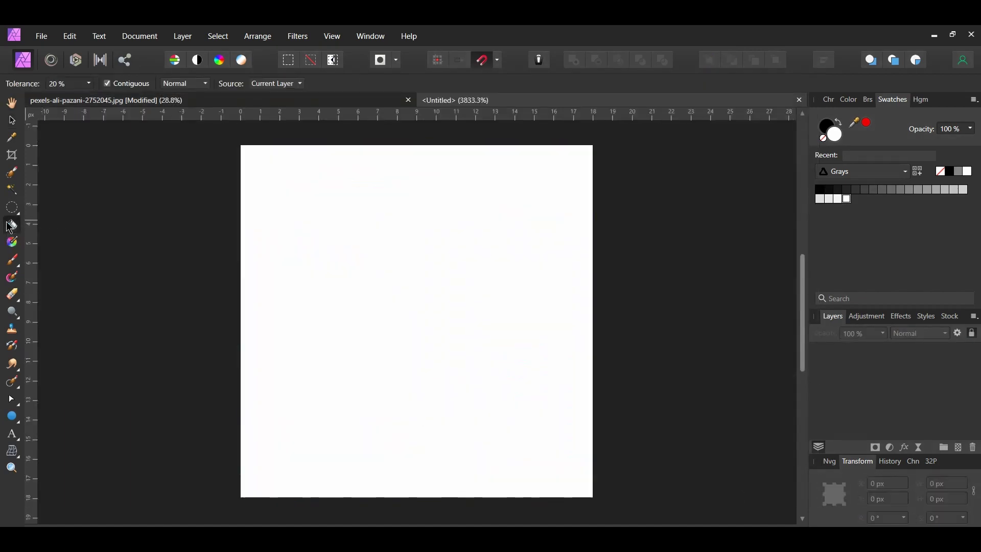
pyautogui.click(374, 302)
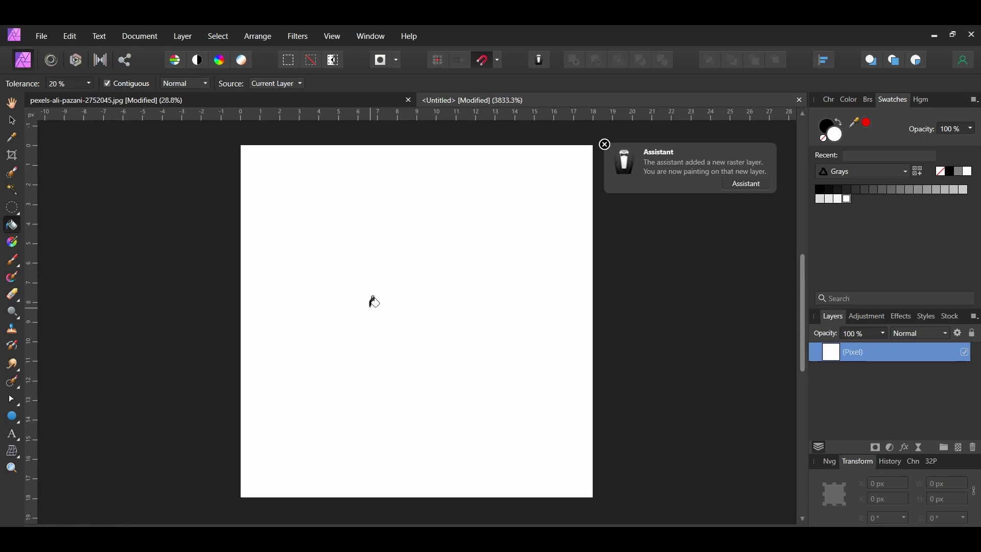
pyautogui.press('m')
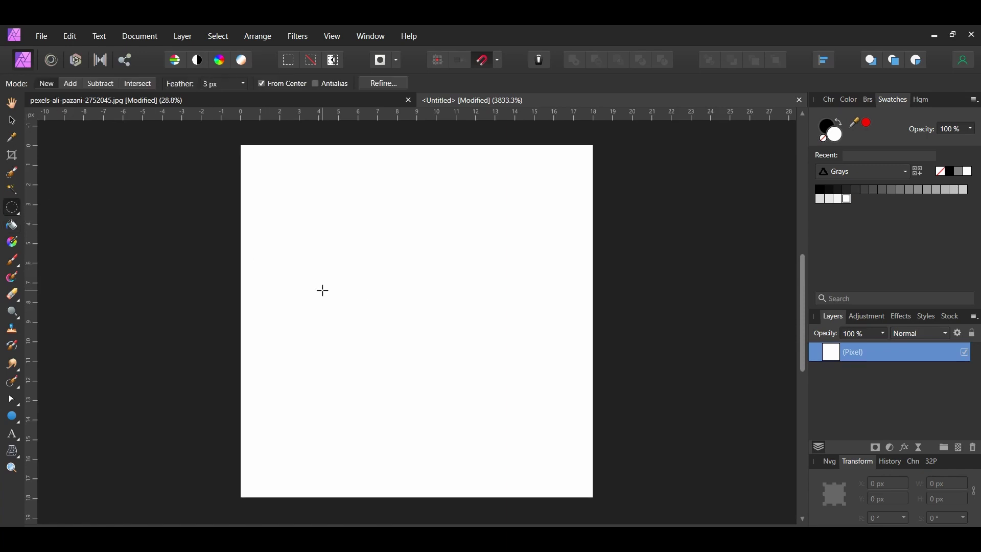
pyautogui.scroll(-1, 323, 290)
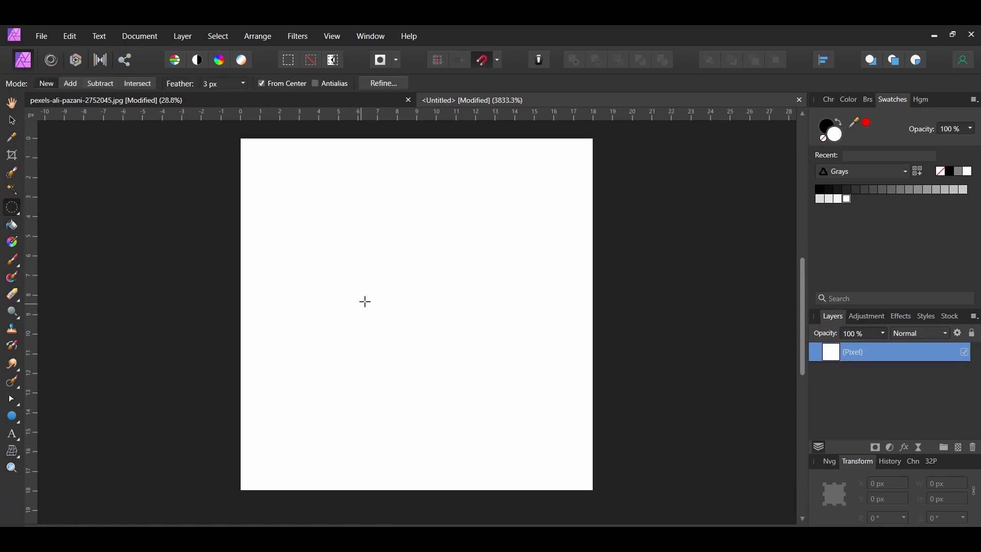
pyautogui.moveTo(397, 295); pyautogui.dragTo(567, 486)
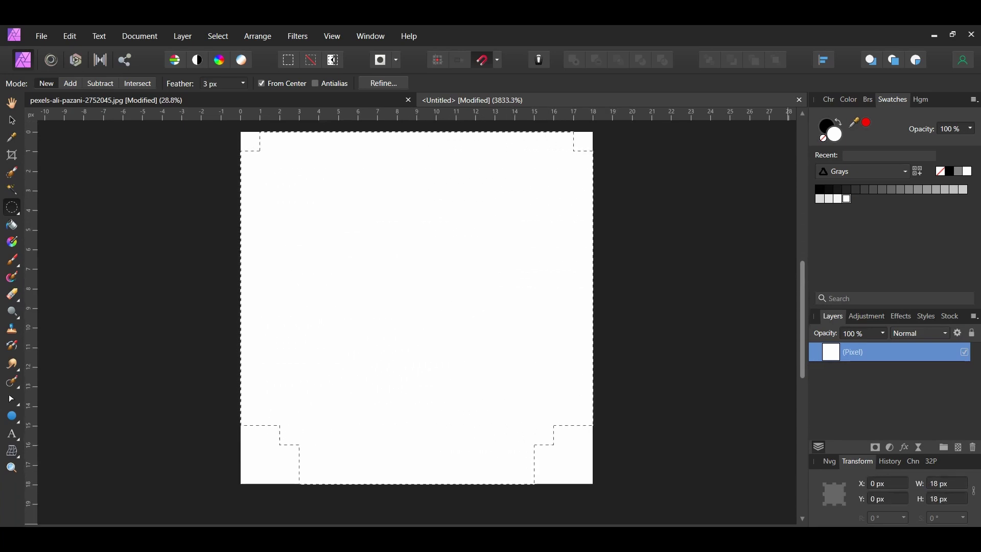
pyautogui.scroll(3, 676, 510)
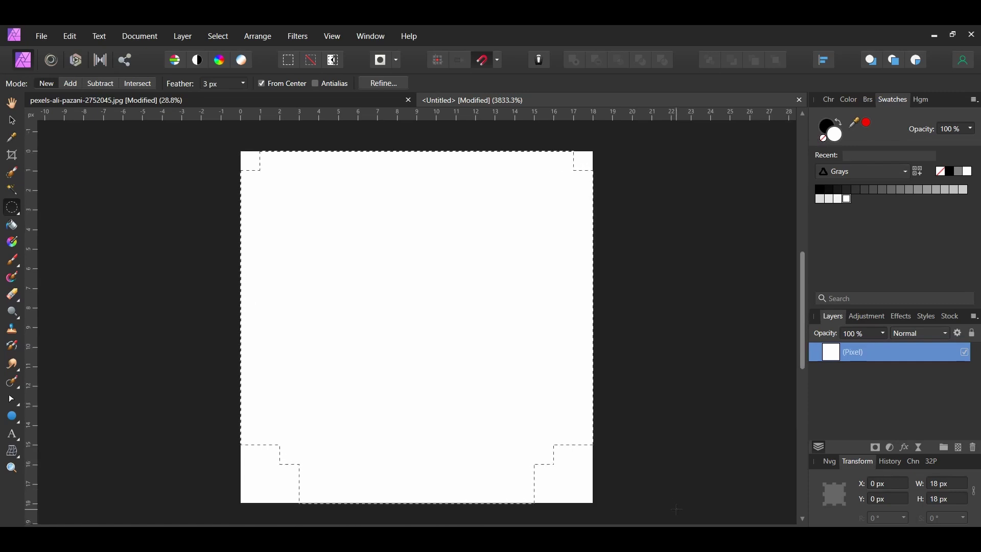
pyautogui.click(70, 36)
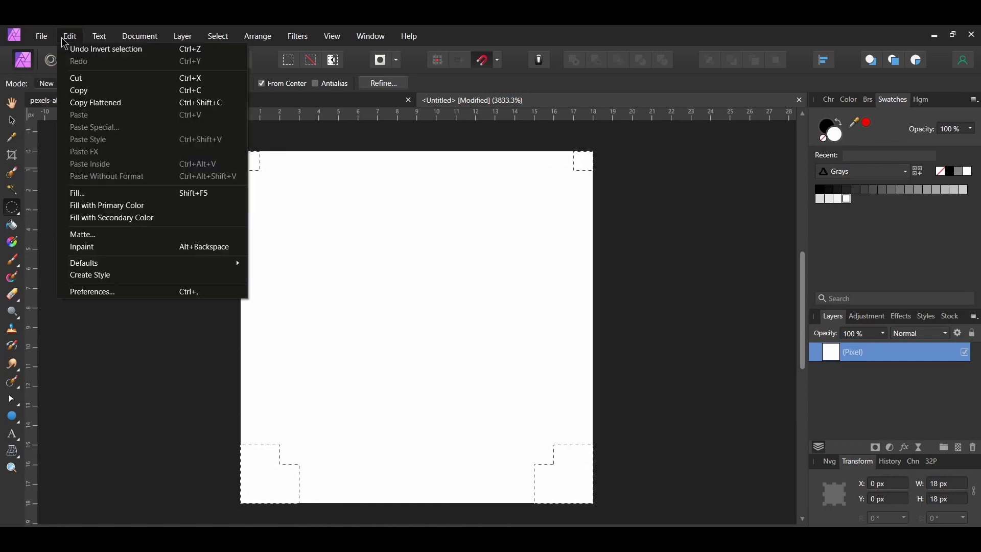
pyautogui.click(90, 219)
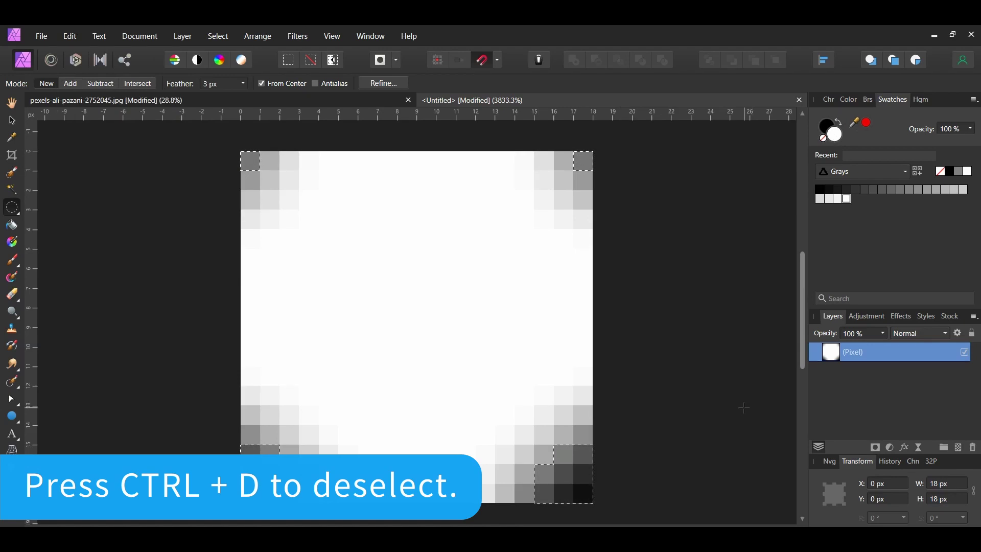
# Deselect, then add a pattern layer from the 18 px dot tile over the portrait.
pyautogui.hotkey('ctrl', 'd')
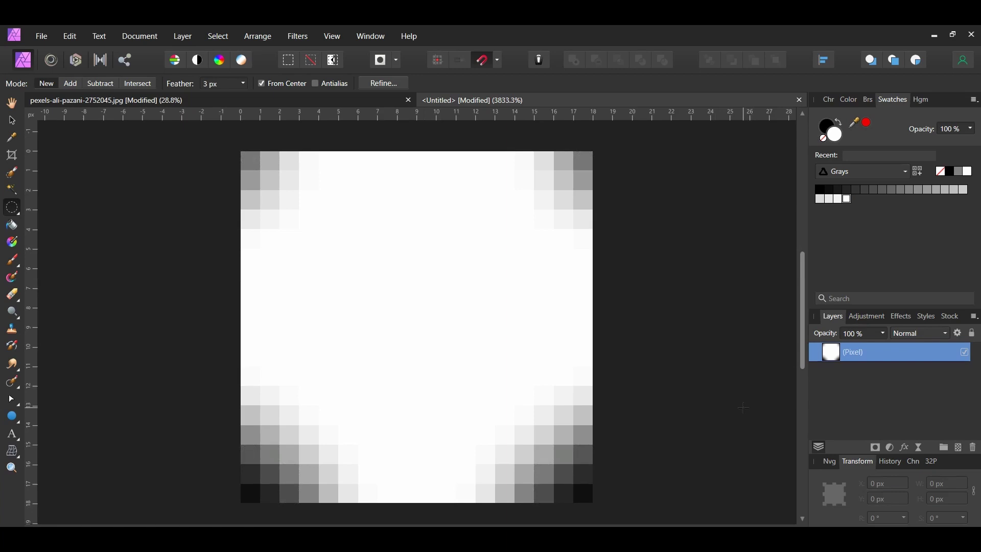
pyautogui.click(183, 36)
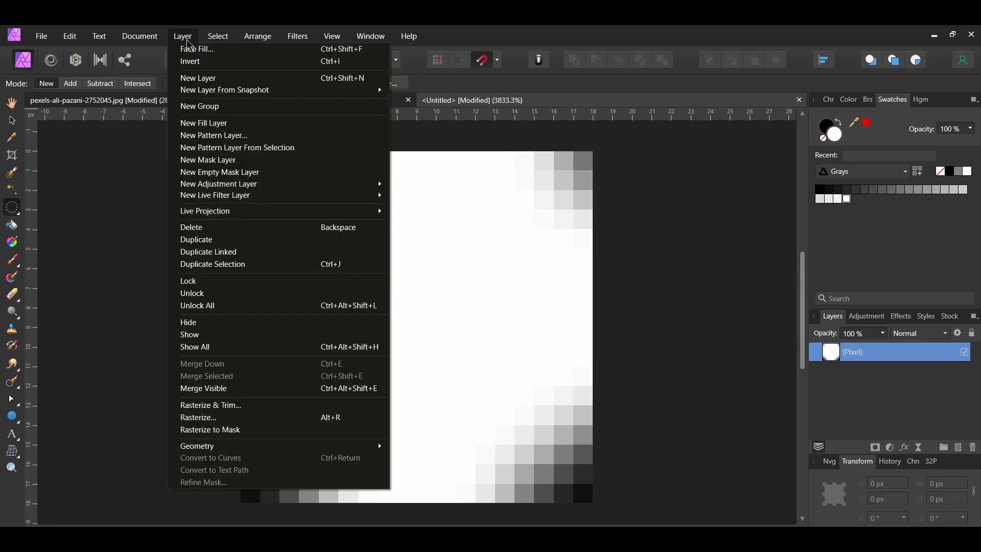
pyautogui.click(229, 149)
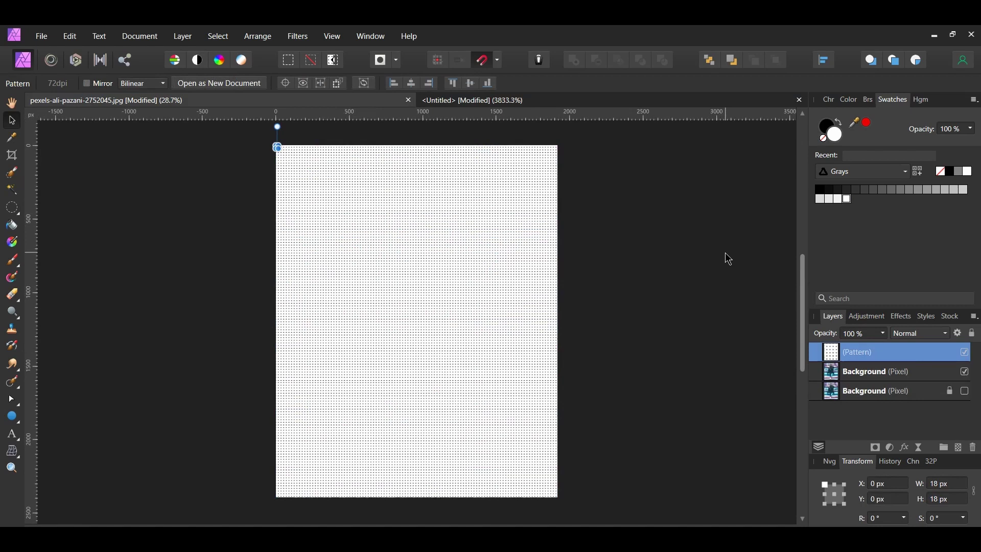
# Set the pattern layer's blend mode to Divide and its opacity to 80%.
pyautogui.click(920, 333)
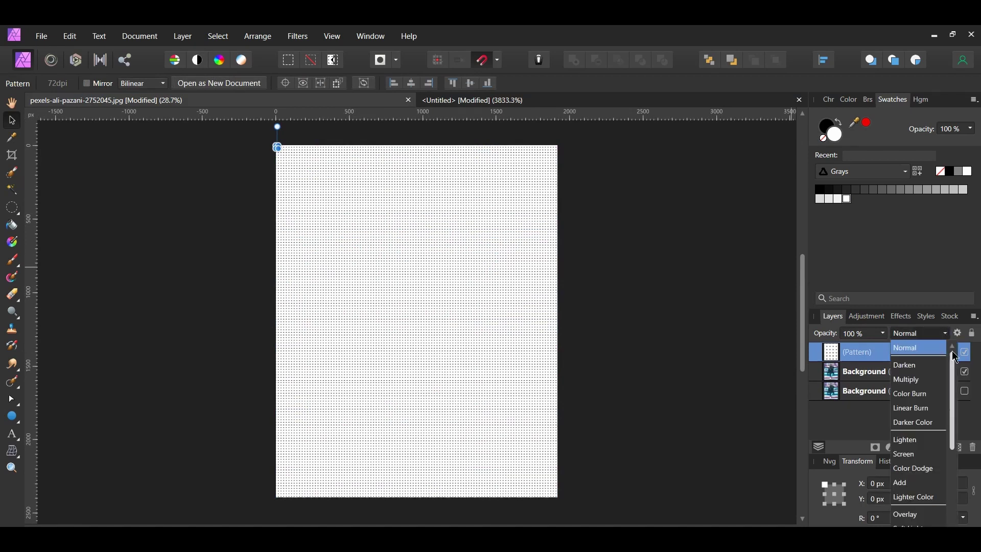
pyautogui.click(915, 380)
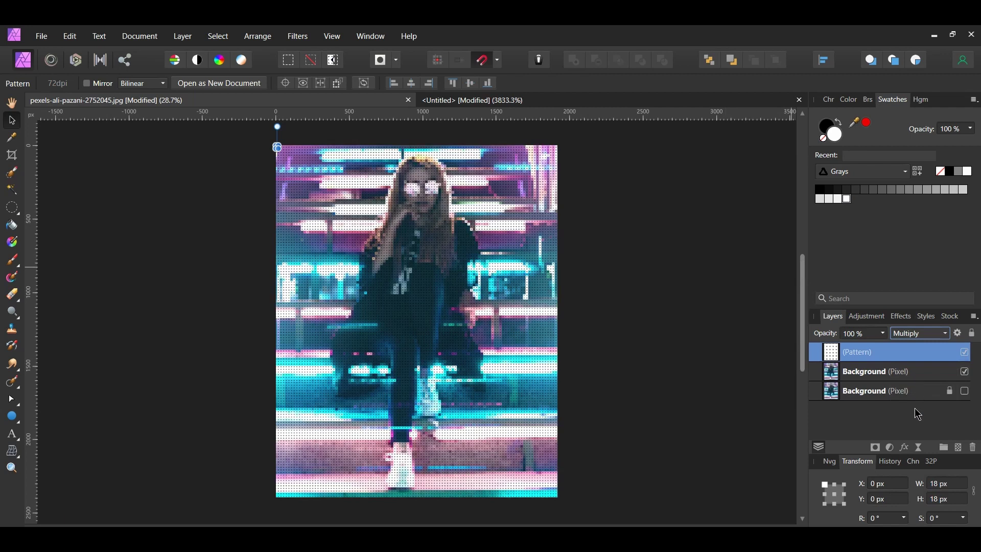
pyautogui.click(920, 333)
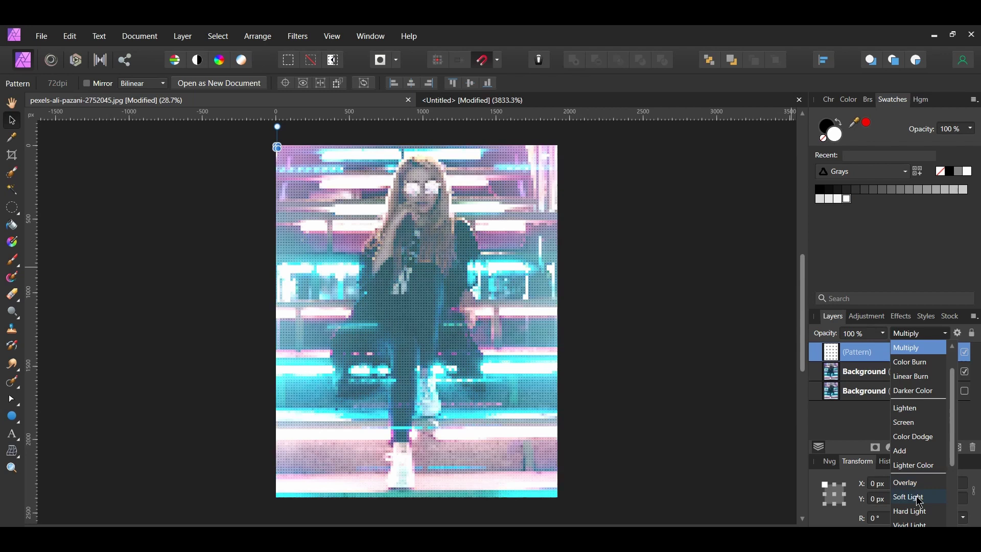
pyautogui.scroll(-3, 918, 511)
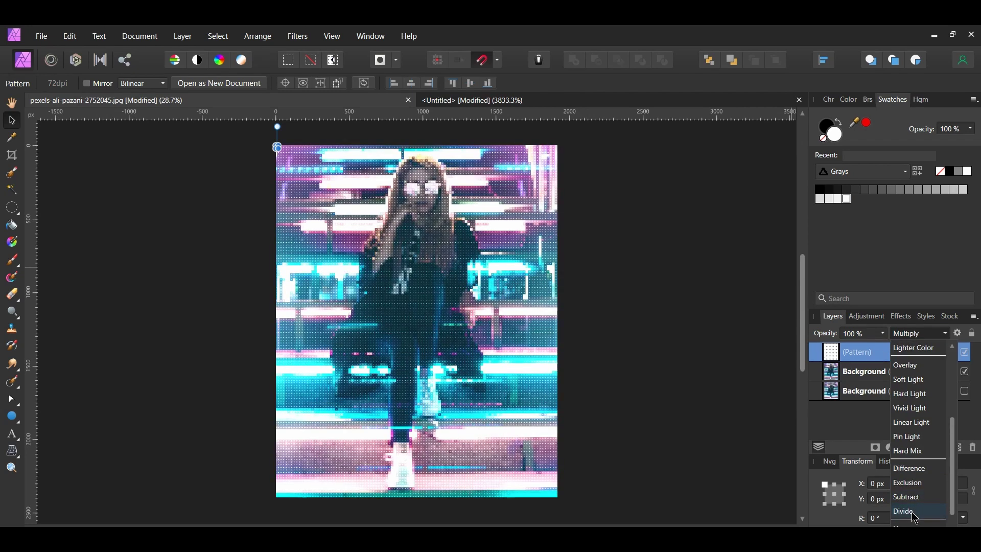
pyautogui.click(915, 513)
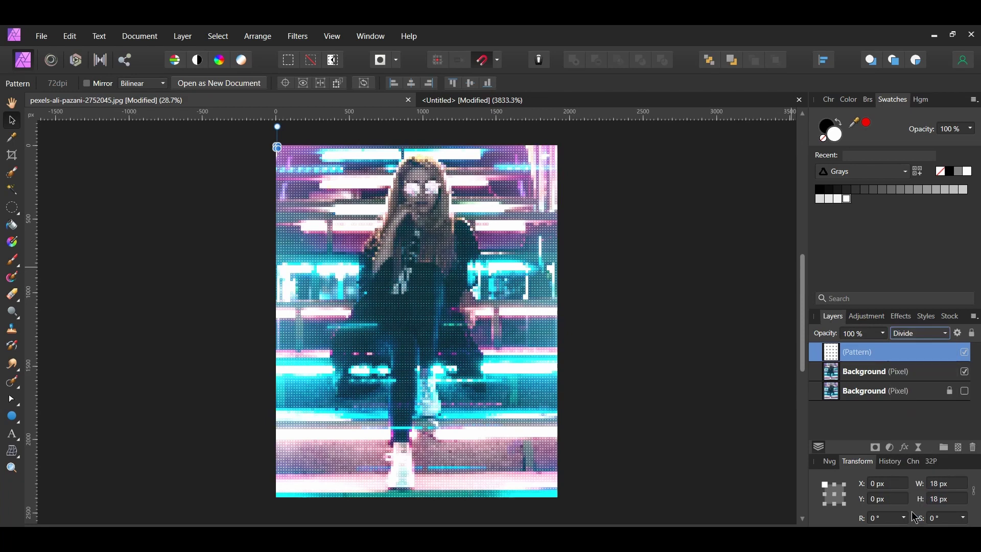
pyautogui.click(883, 334)
pyautogui.moveTo(887, 348); pyautogui.dragTo(869, 354)
pyautogui.click(771, 441)
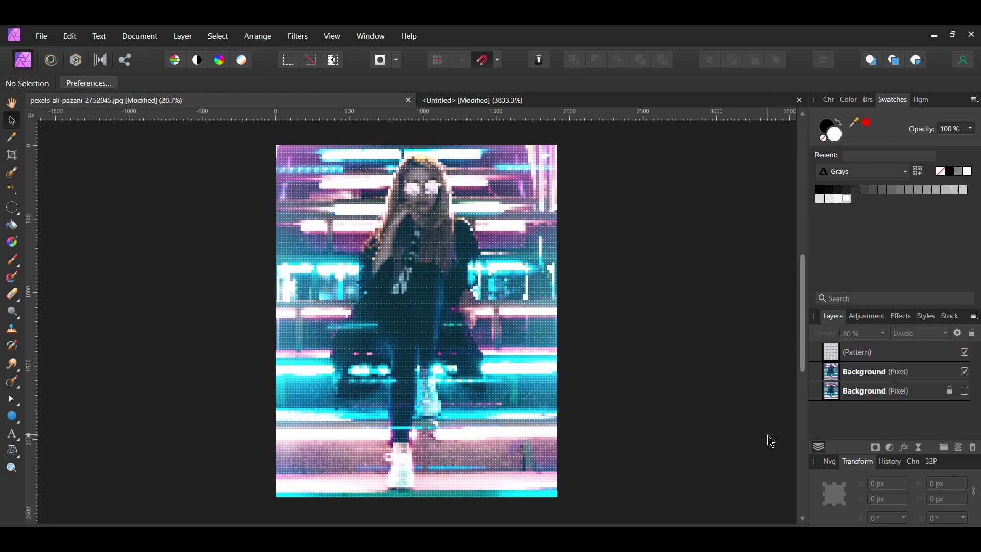
# Toggle the effect layers to compare with the original, then close the untitled tile document.
pyautogui.hotkey('ctrl', 'a')
pyautogui.click(965, 352)
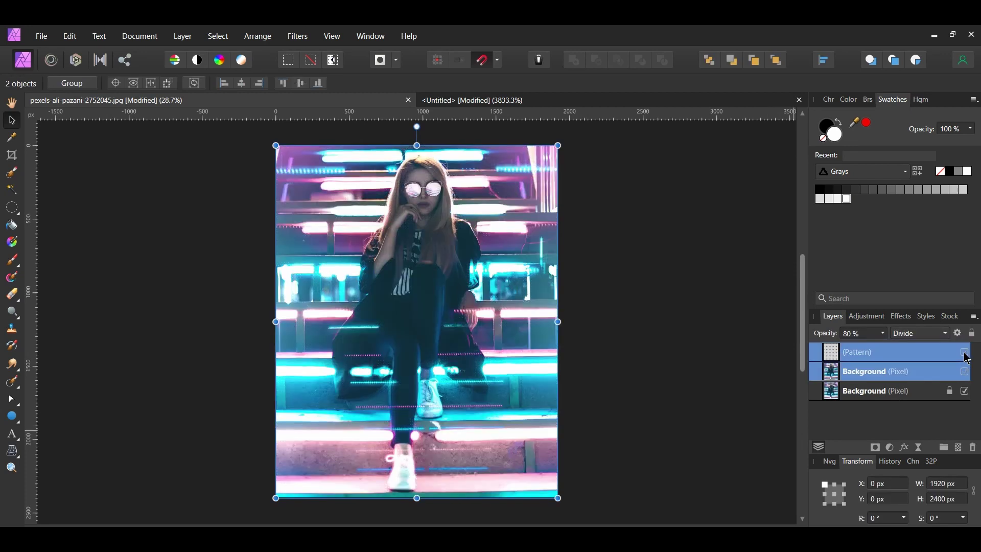
pyautogui.click(966, 354)
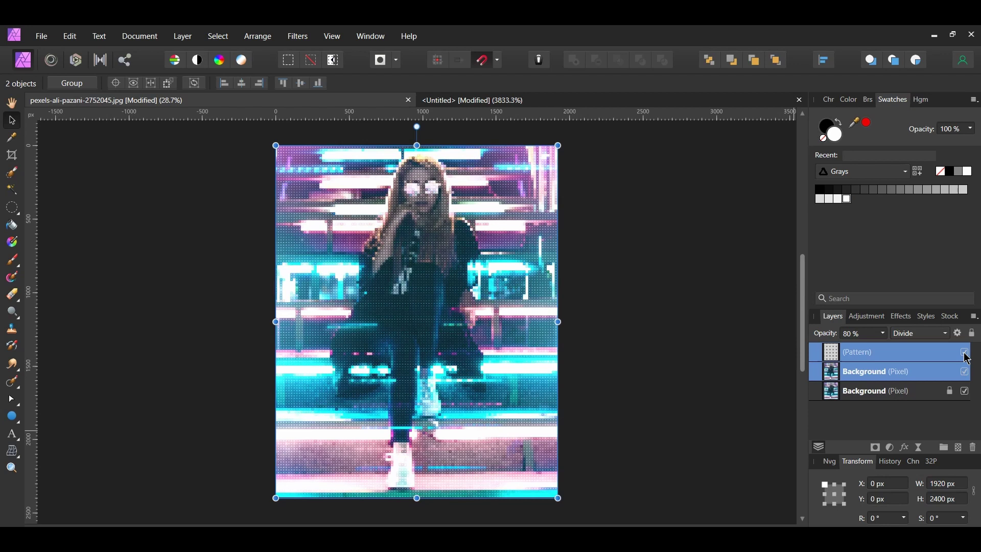
pyautogui.click(788, 517)
pyautogui.hotkey('ctrl', 'w')
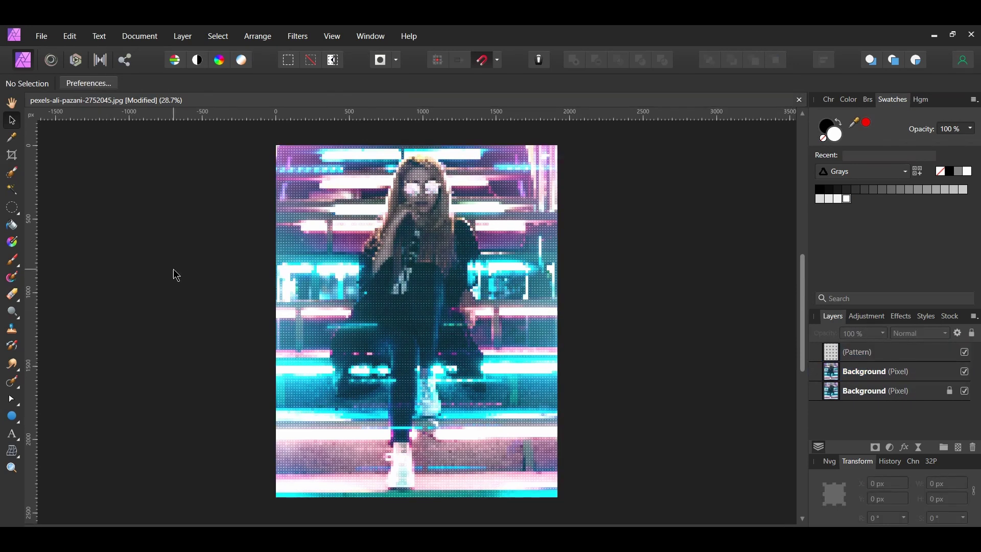
# Open pexels-philip-ackermann-1666021.jpg from the Dot Pixel Effect folder.
pyautogui.click(41, 36)
pyautogui.click(63, 171)
pyautogui.click(432, 265)
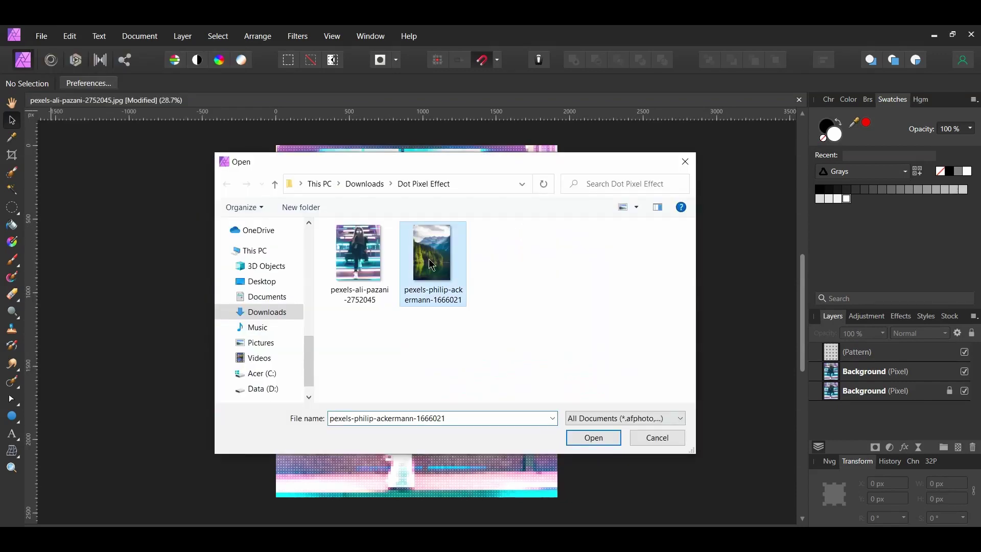
pyautogui.click(590, 437)
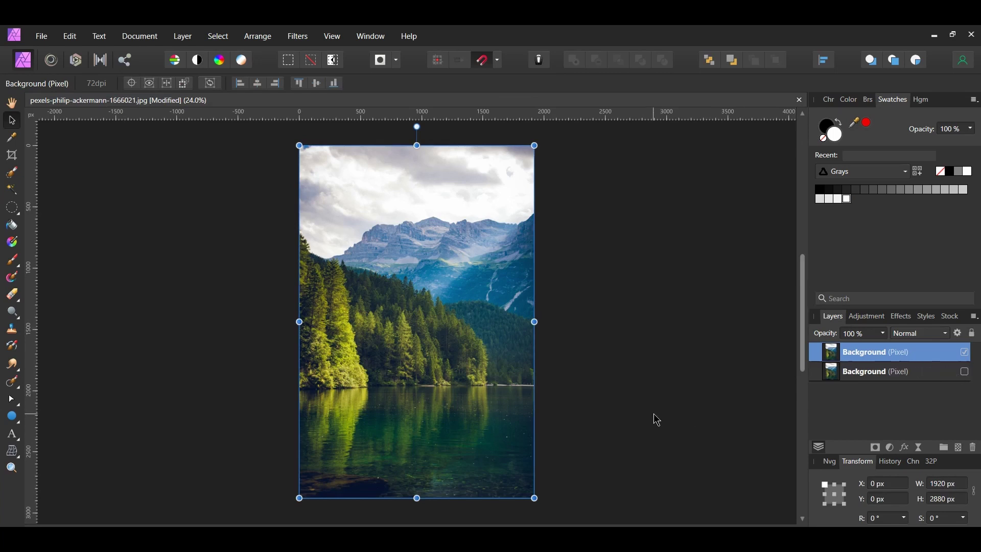
# Apply Filters > Distort > Pixelate to the lake layer with Quantization 20.
pyautogui.click(300, 36)
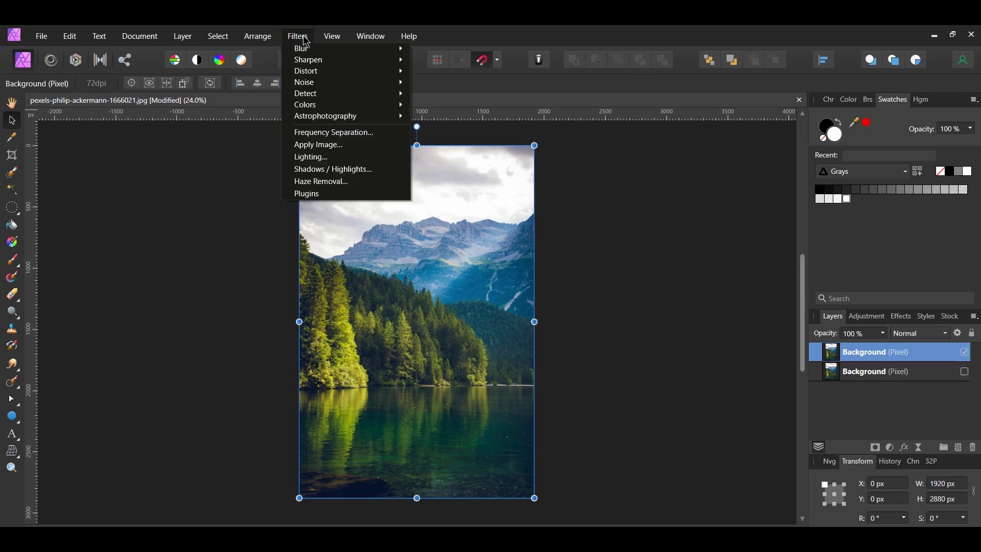
pyautogui.moveTo(347, 71)
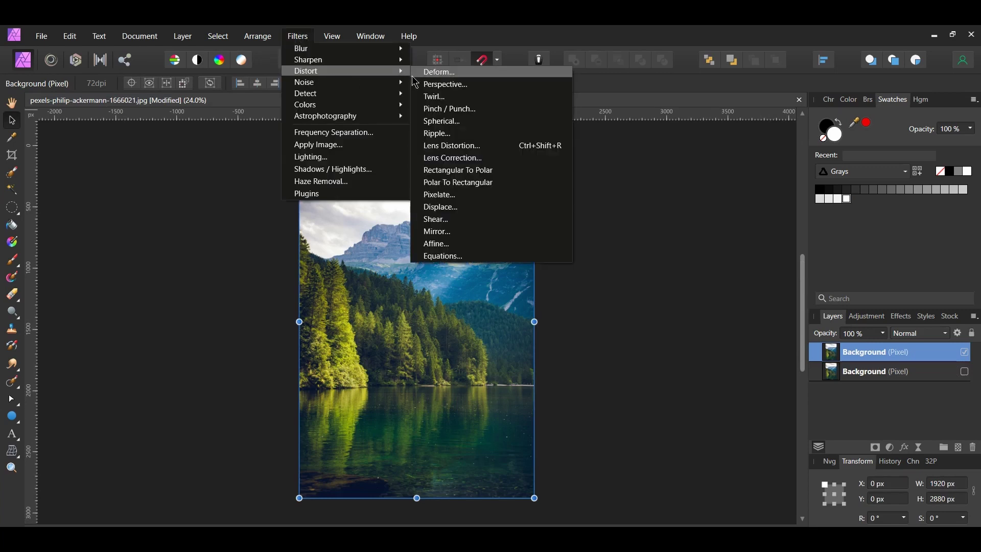
pyautogui.click(465, 195)
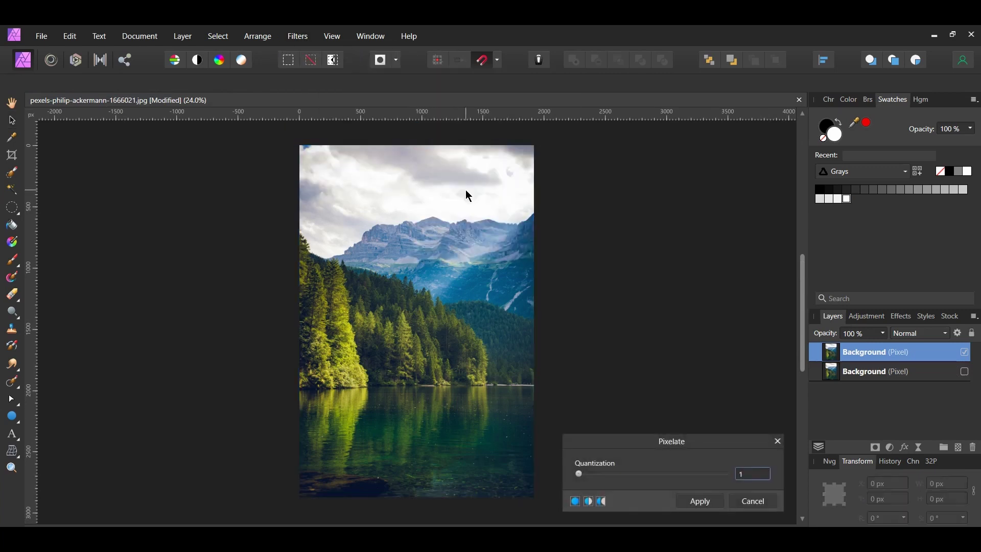
pyautogui.click(755, 475)
pyautogui.write('20')
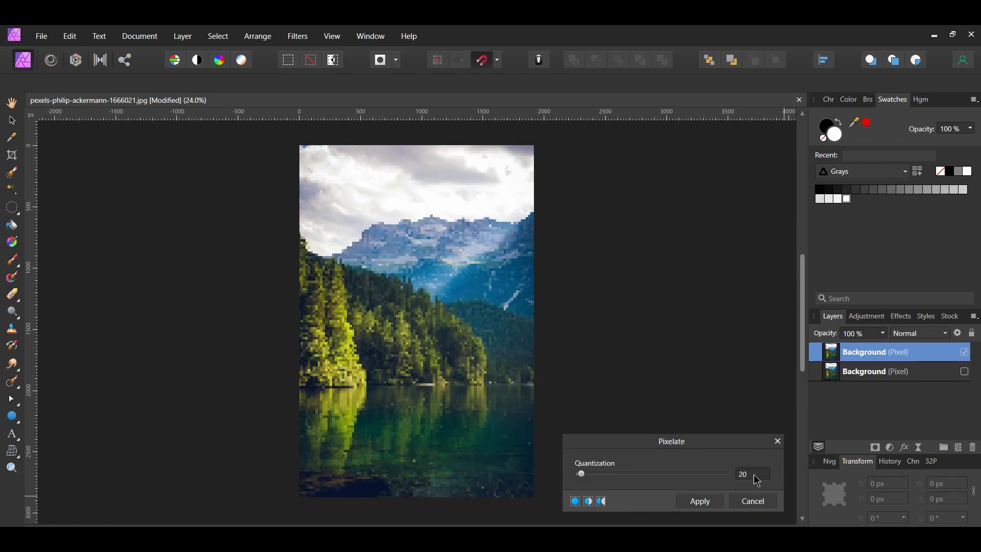
pyautogui.click(708, 503)
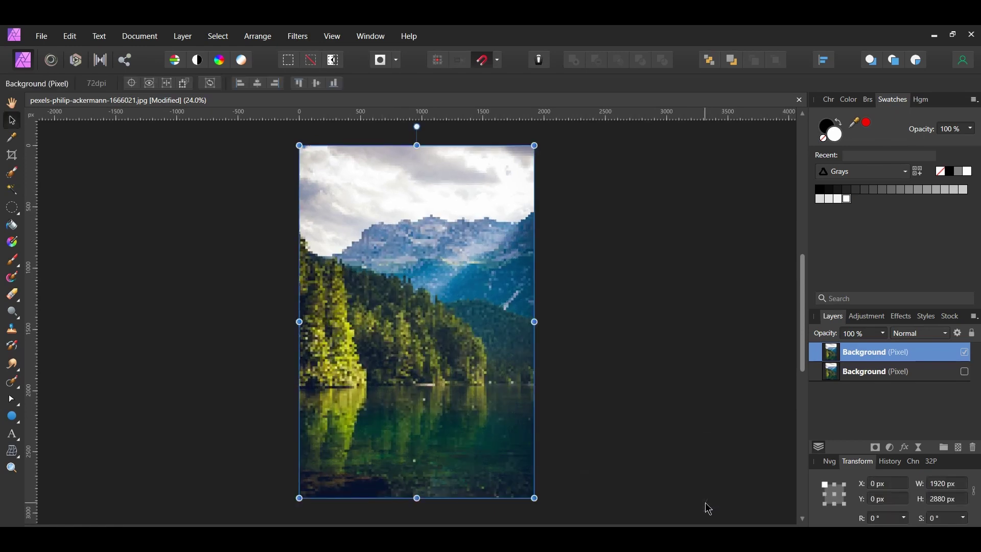
# Create a 20 × 20 px document and flood-fill it white on a new pixel layer.
pyautogui.click(42, 35)
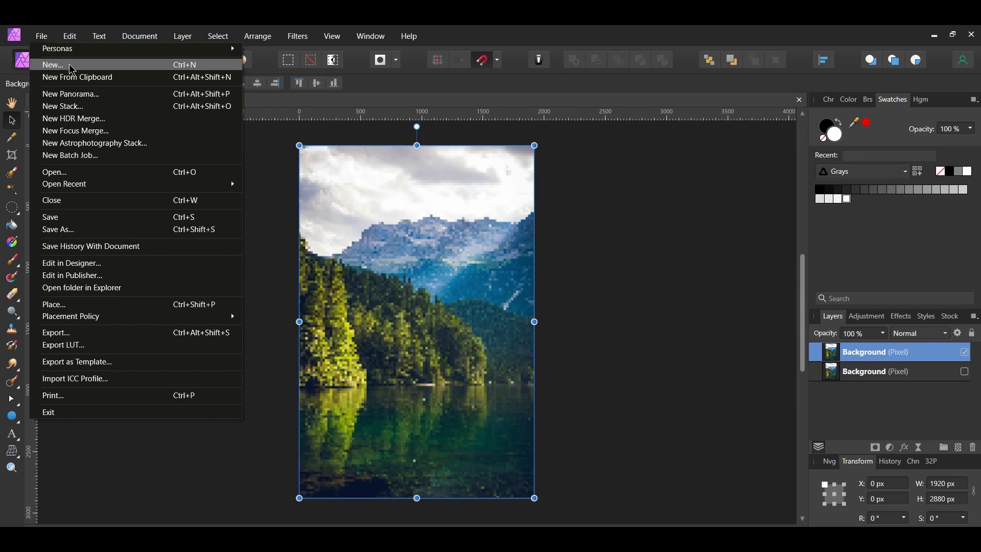
pyautogui.click(41, 36)
pyautogui.hotkey('ctrl', 'n')
pyautogui.click(742, 155)
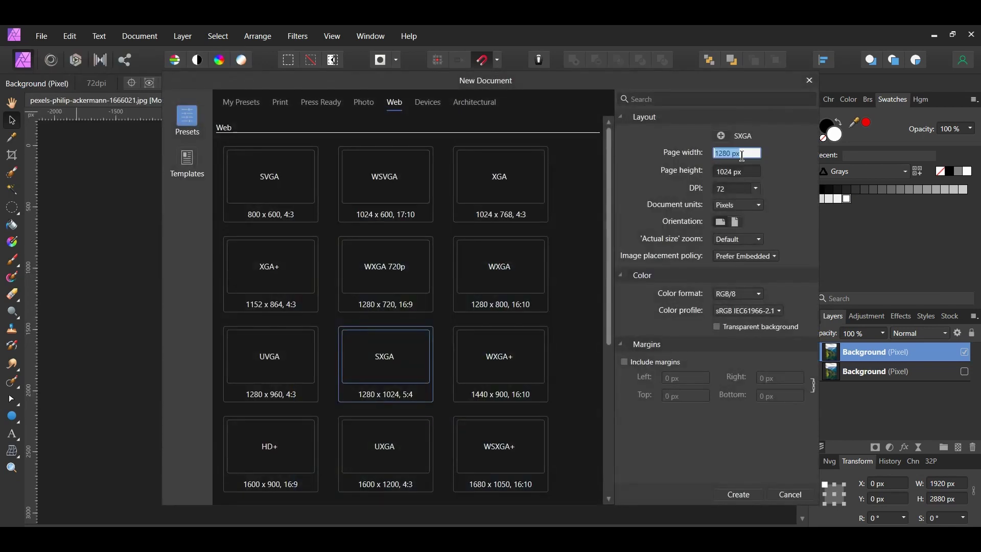
pyautogui.write('20')
pyautogui.press('Tab')
pyautogui.write('20')
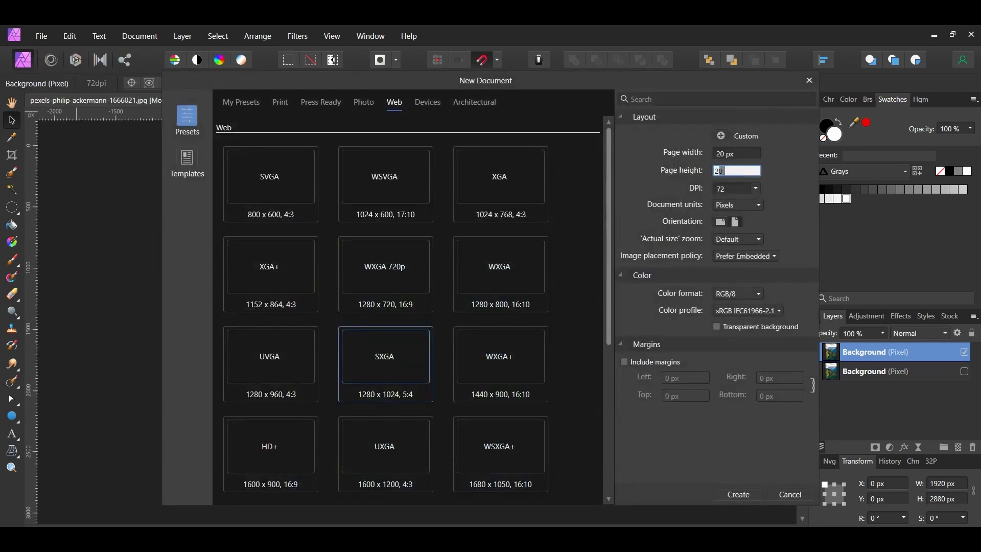
pyautogui.press('Tab')
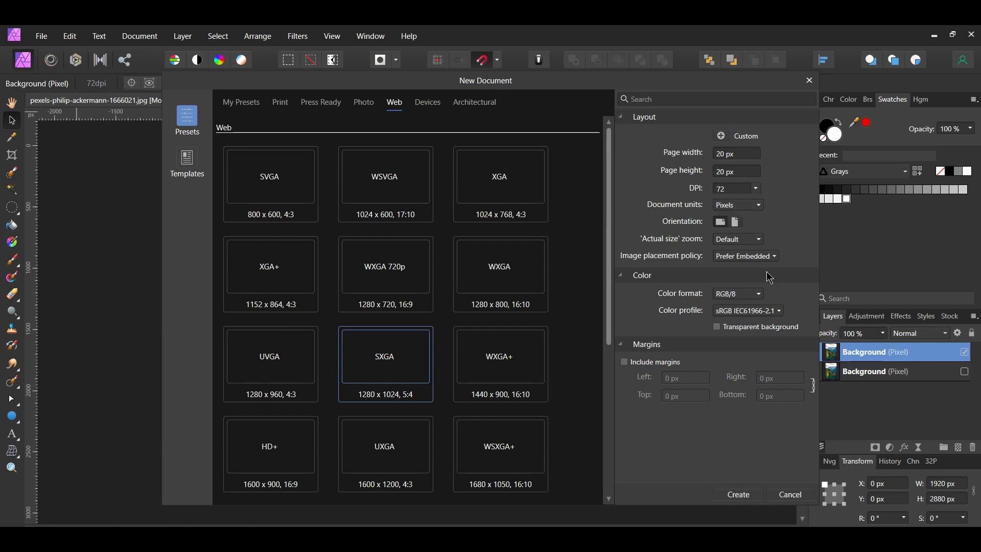
pyautogui.click(741, 496)
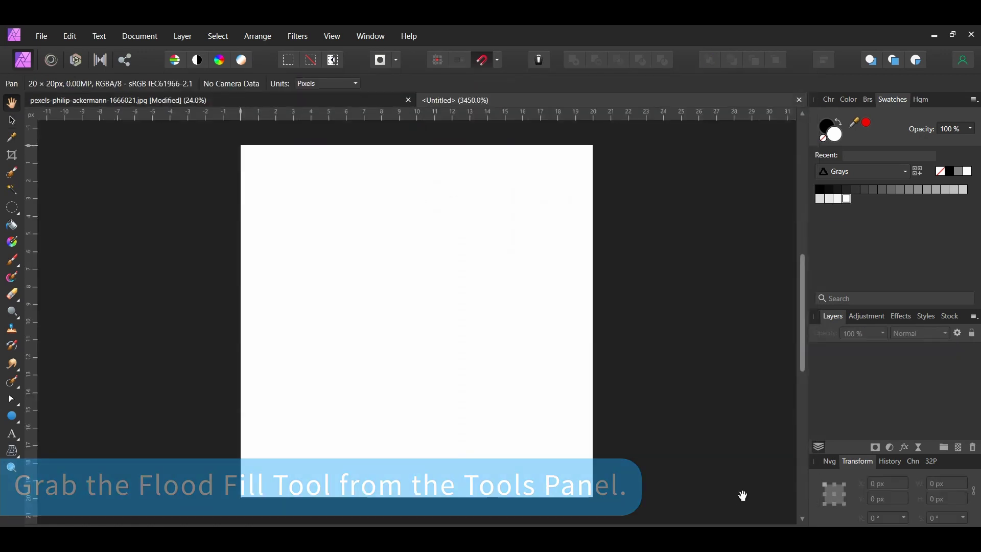
pyautogui.click(11, 224)
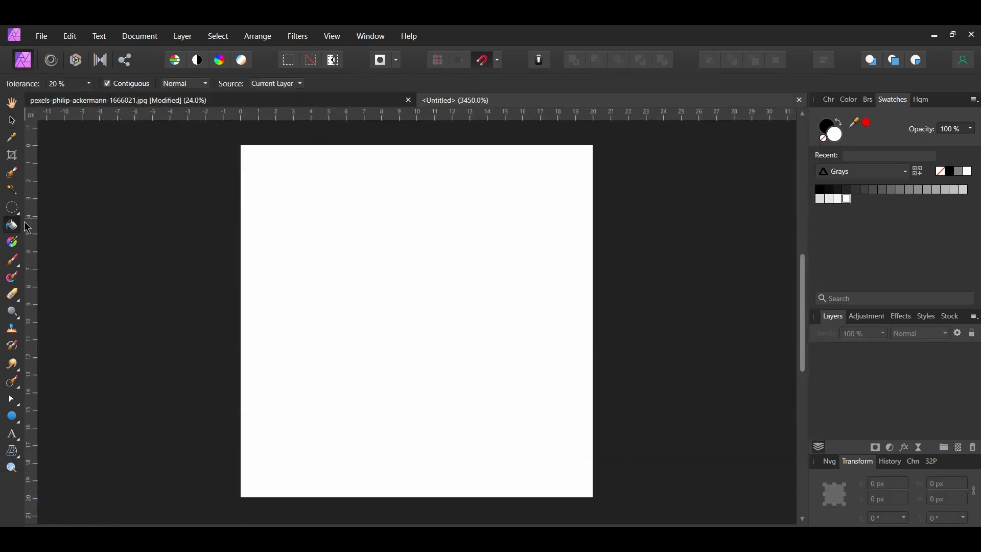
pyautogui.click(312, 290)
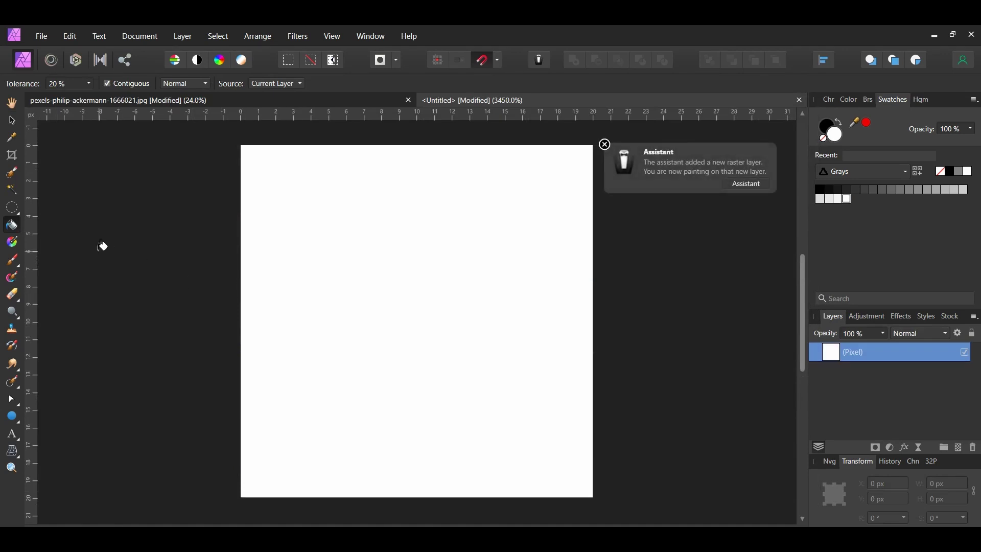
# Select a circle spanning the 20 px tile, fill the corners outside it with the secondary colour, then deselect.
pyautogui.press('m')
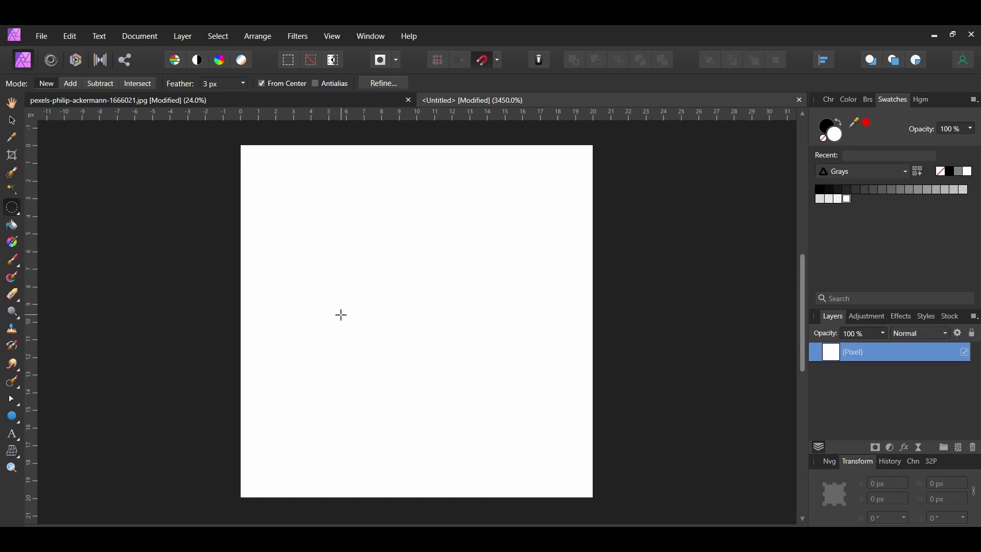
pyautogui.moveTo(399, 321); pyautogui.dragTo(597, 484)
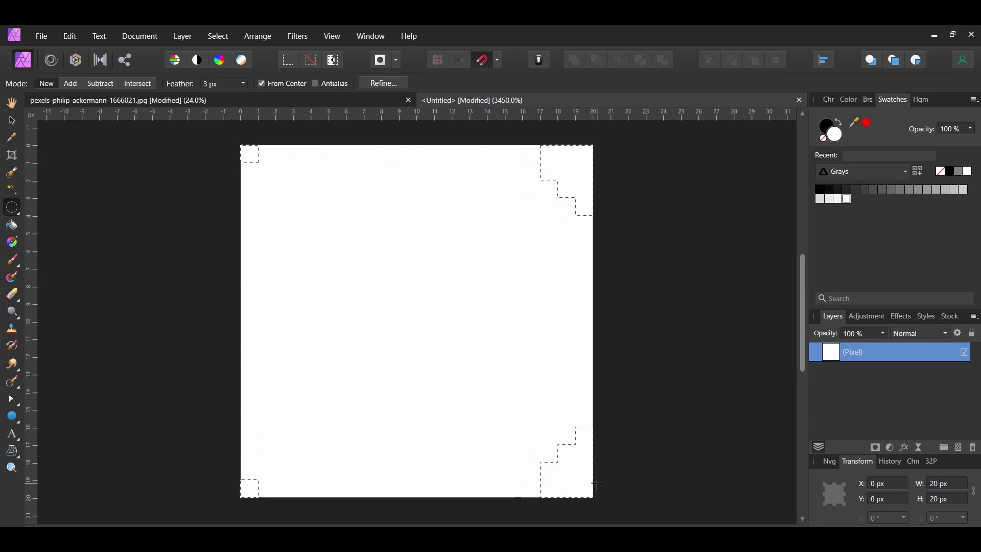
pyautogui.click(67, 37)
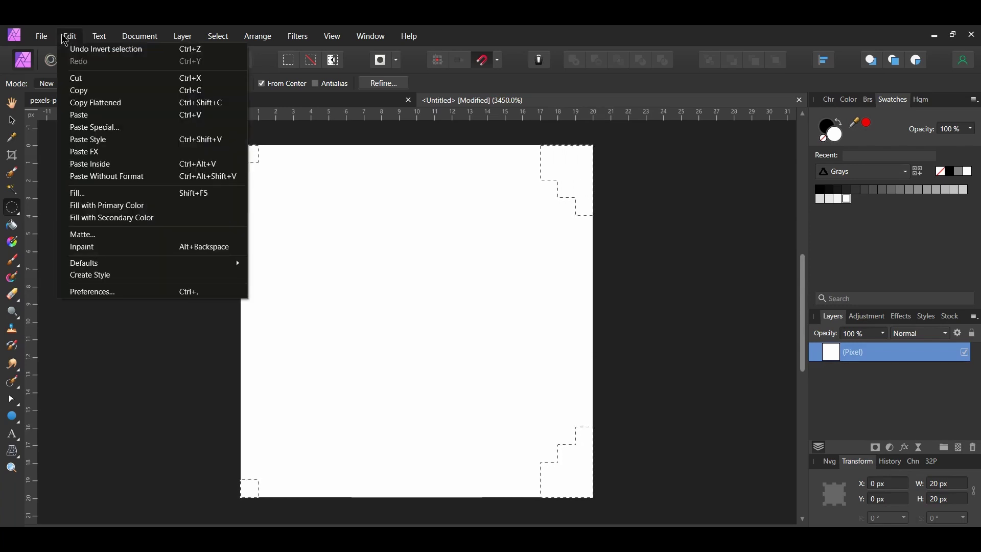
pyautogui.click(107, 218)
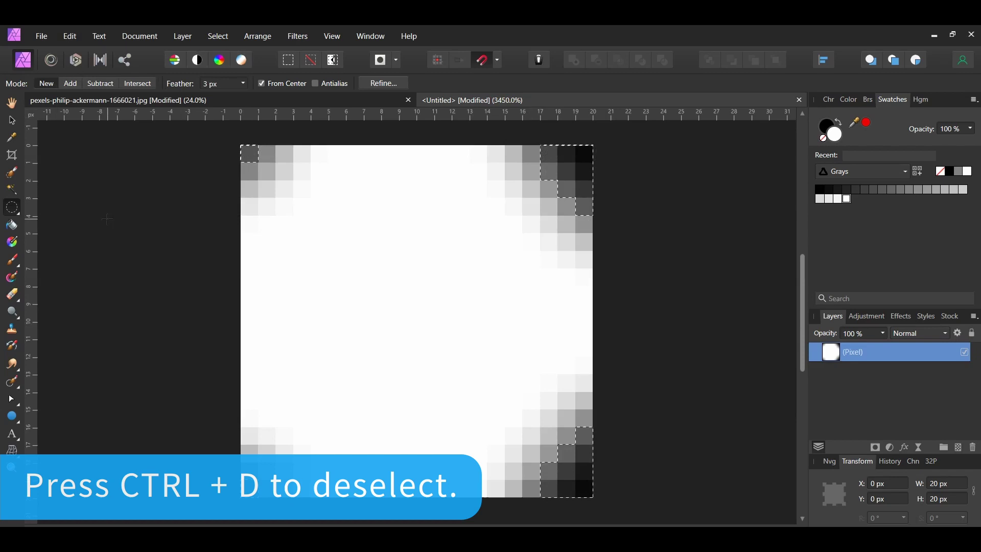
pyautogui.hotkey('ctrl', 'd')
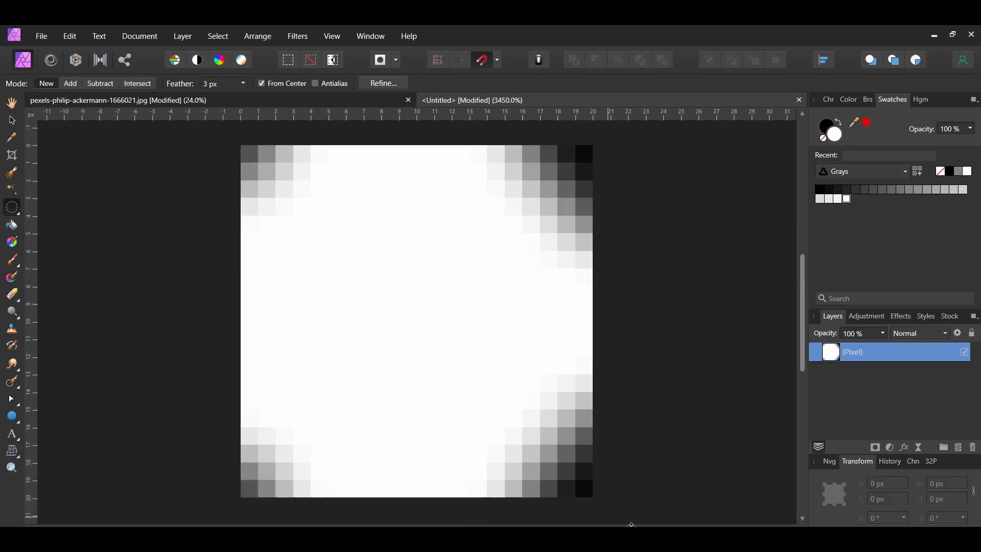
# Turn the dot tile into a repeating pattern layer over the lake, blended with Overlay.
pyautogui.click(183, 37)
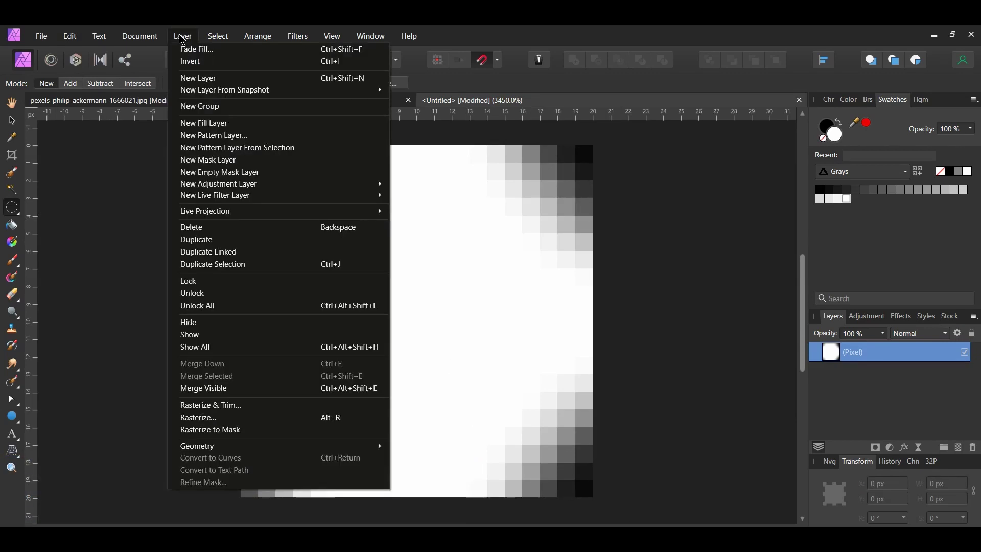
pyautogui.click(249, 148)
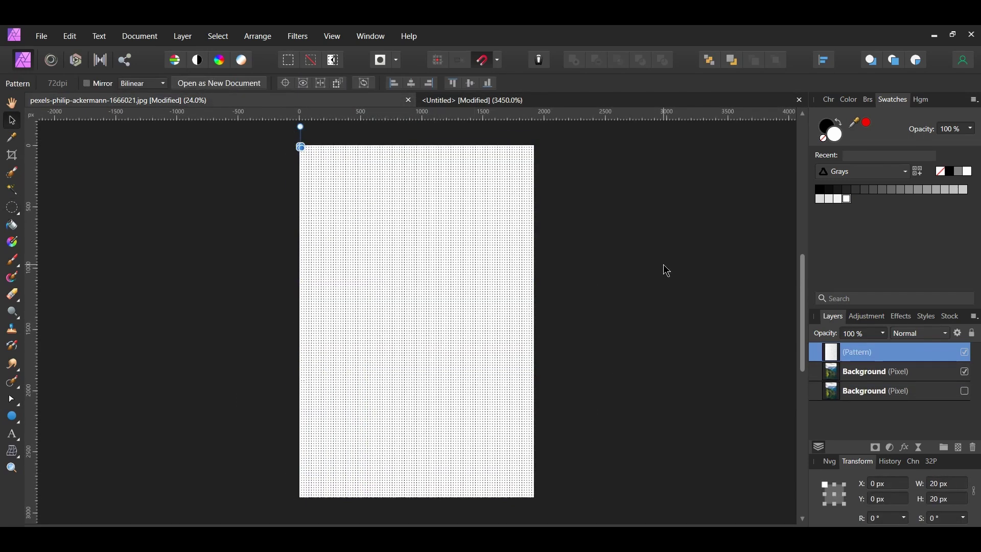
pyautogui.click(920, 333)
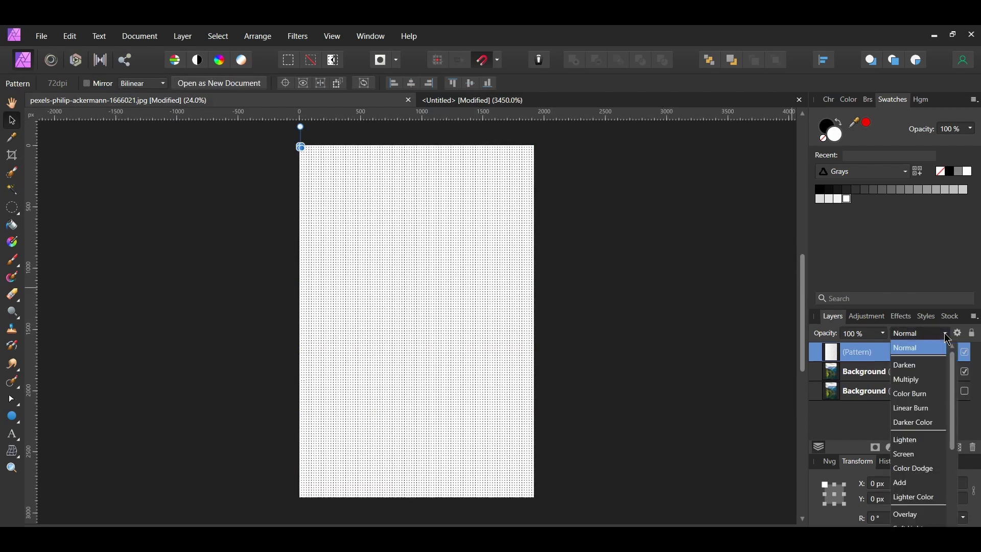
pyautogui.scroll(-2, 956, 395)
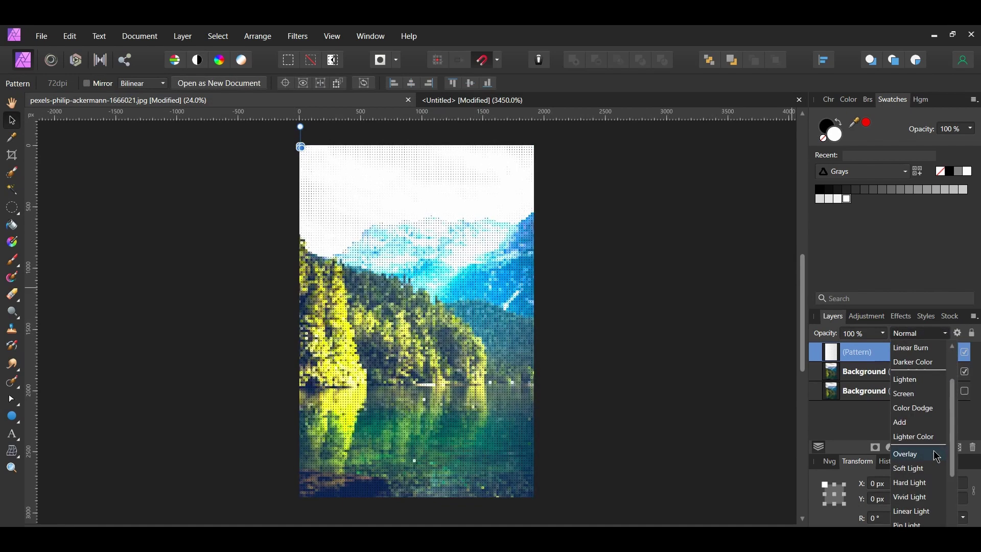
pyautogui.click(935, 454)
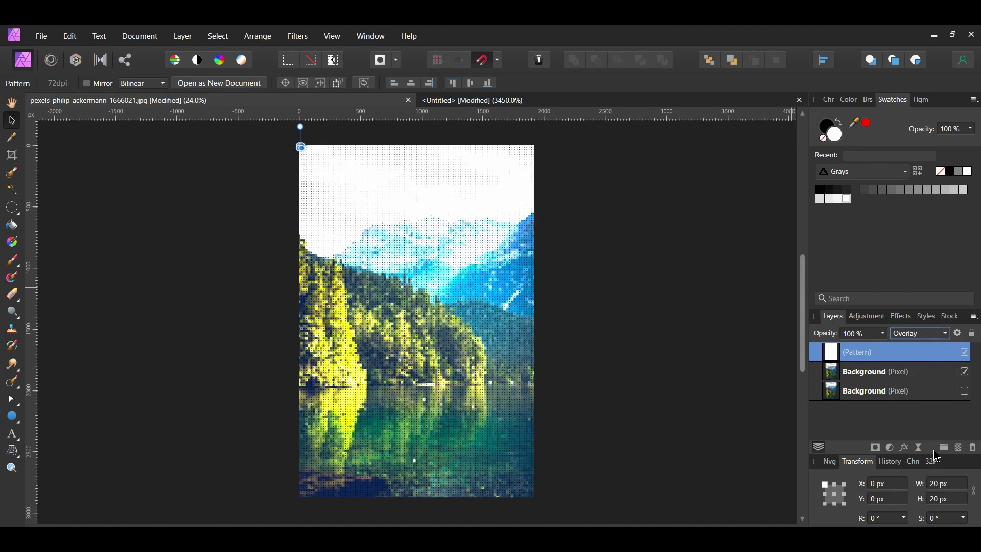
pyautogui.click(882, 335)
# Lower the dot pattern layer to 35% opacity and select it with the pixelated layer.
pyautogui.moveTo(886, 348); pyautogui.dragTo(841, 353)
pyautogui.click(965, 391)
pyautogui.keyDown('shift'); pyautogui.click(950, 372); pyautogui.keyUp('shift')
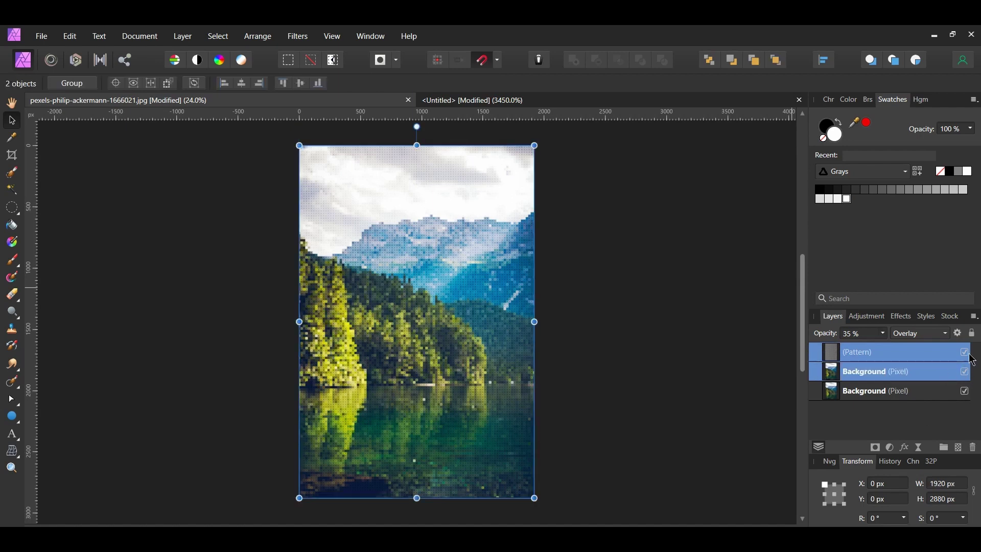
# Hide and reshow the pattern and pixelated layers to compare against the original lake photo.
pyautogui.click(966, 357)
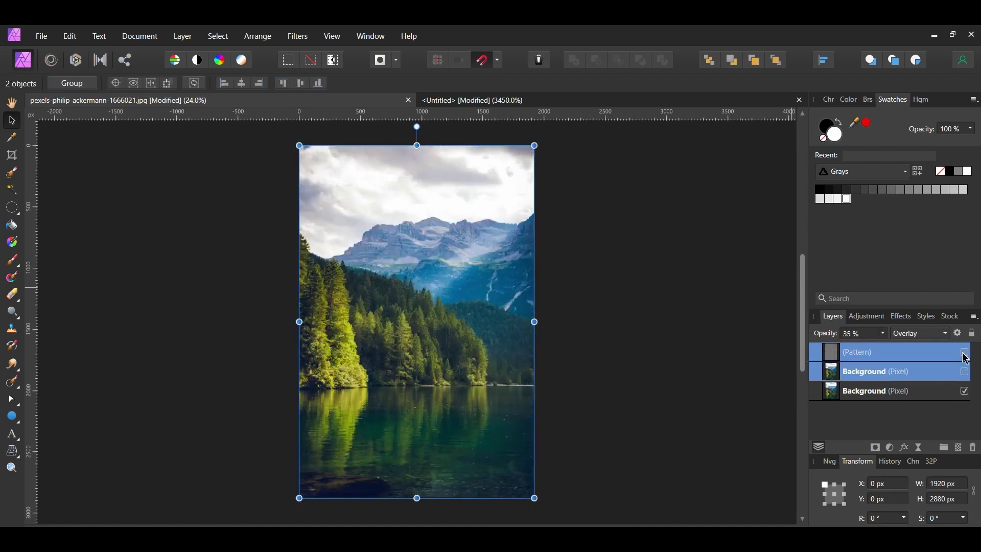
pyautogui.click(966, 357)
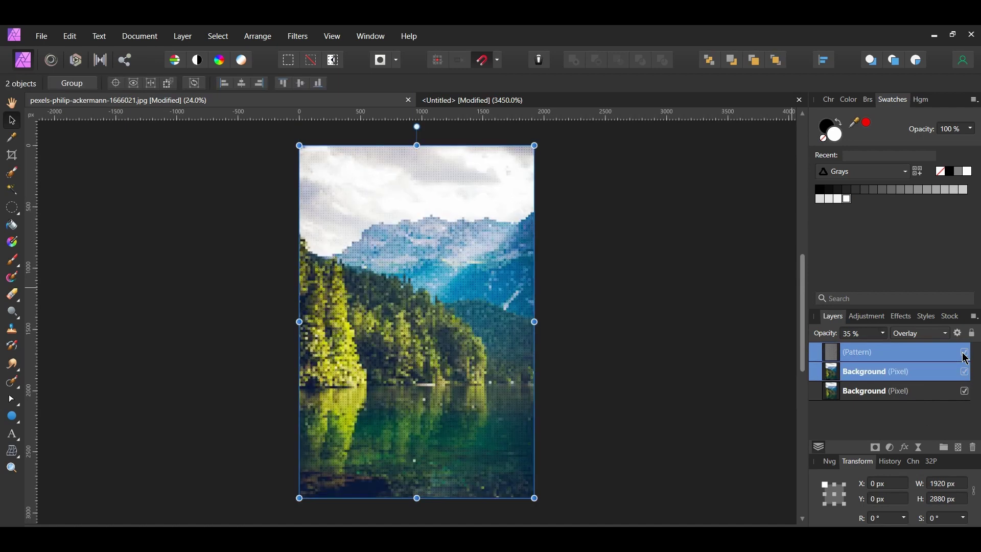
pyautogui.click(652, 385)
pyautogui.scroll(2, 653, 386)
pyautogui.scroll(2, 645, 377)
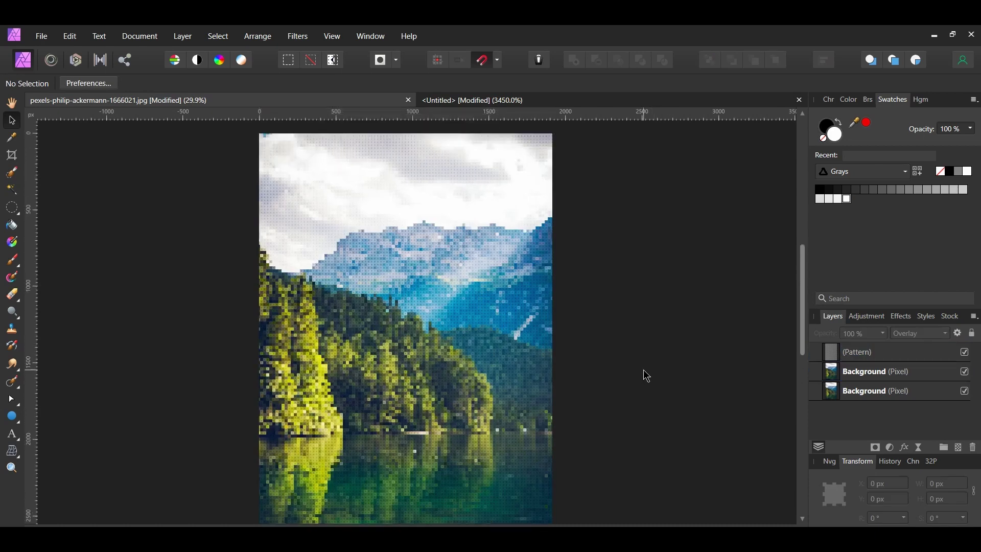
pyautogui.scroll(-1, 647, 376)
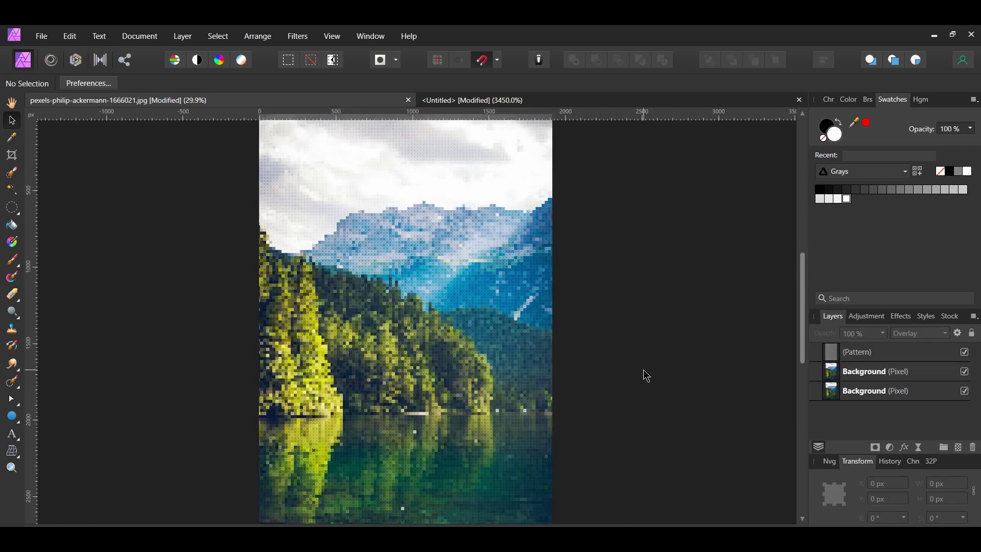
pyautogui.scroll(-3, 647, 376)
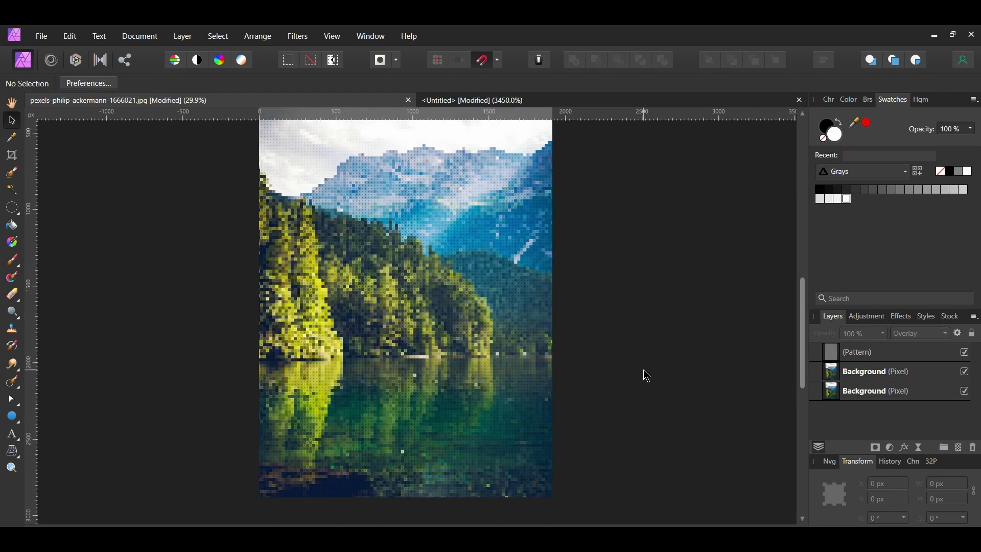